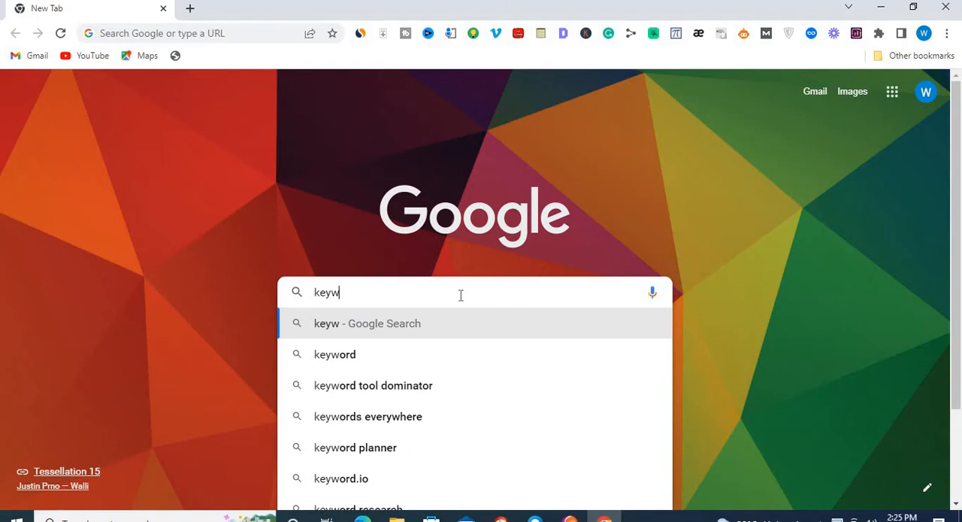
- Search Google for "keyword planner" and open the sponsored "Google Ads Keyword Planner" result
click(343, 451)
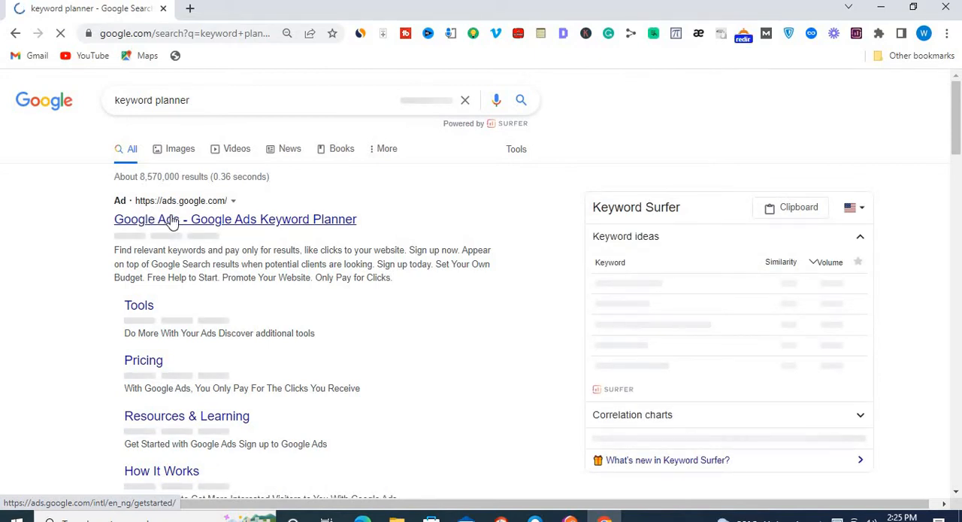
click(171, 219)
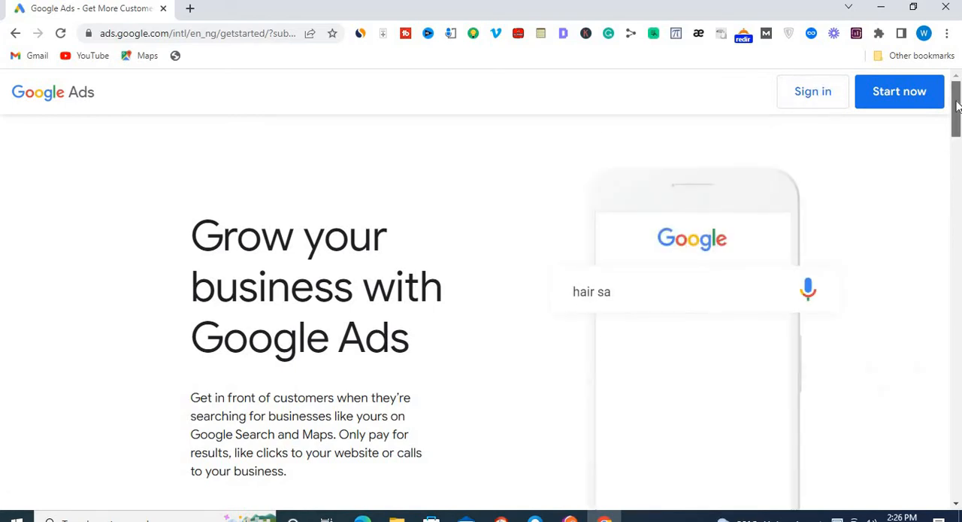
mouse_move(956, 106)
mouse_down()
mouse_move(959, 239)
mouse_move(960, 101)
mouse_up()
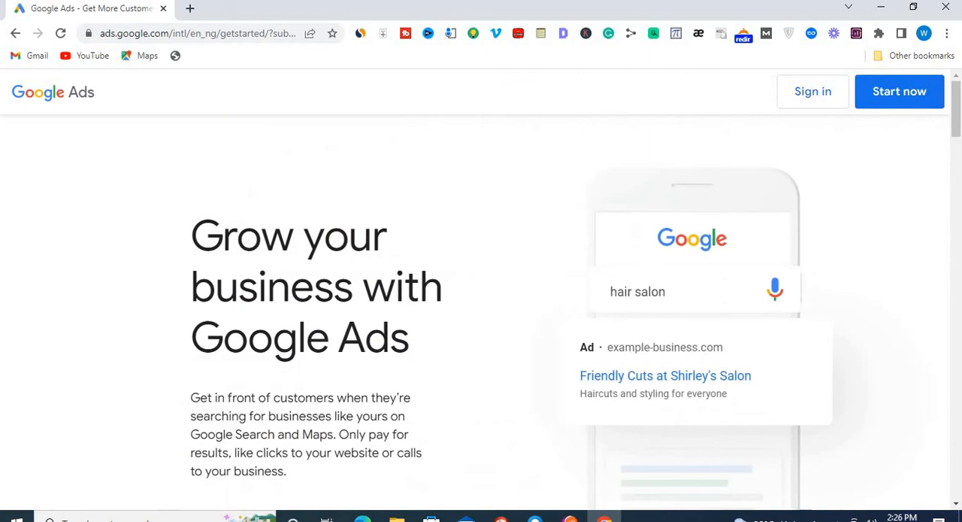
- Search Google for "google keyword planner" in a new browser tab
click(190, 8)
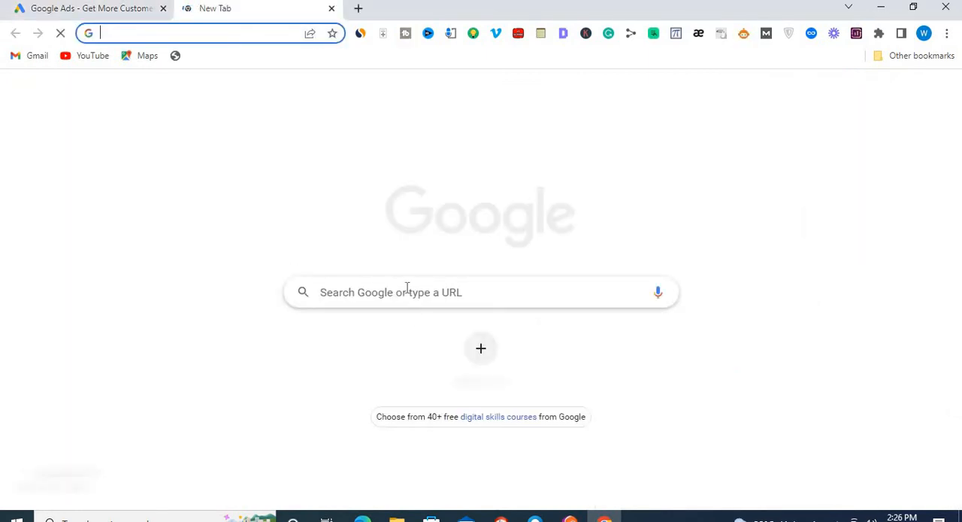
click(406, 293)
text(g)
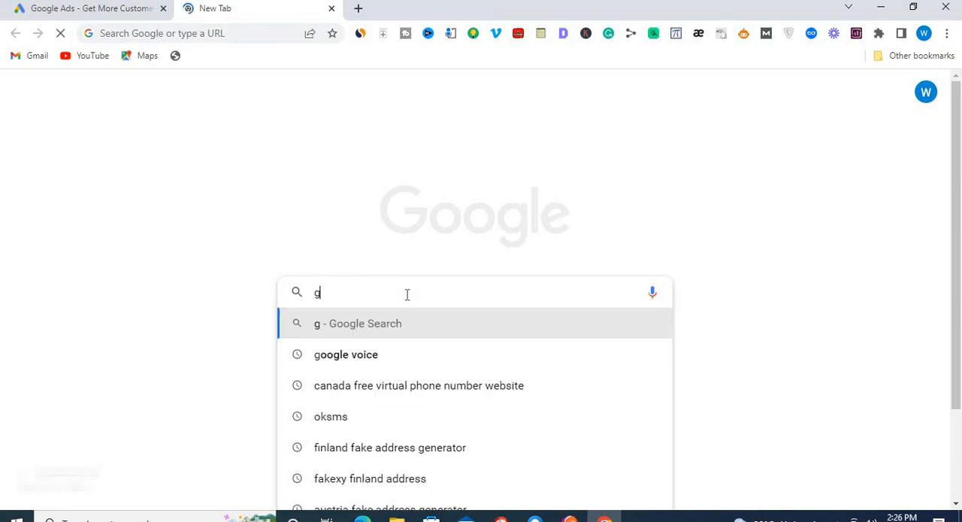
text(oogle )
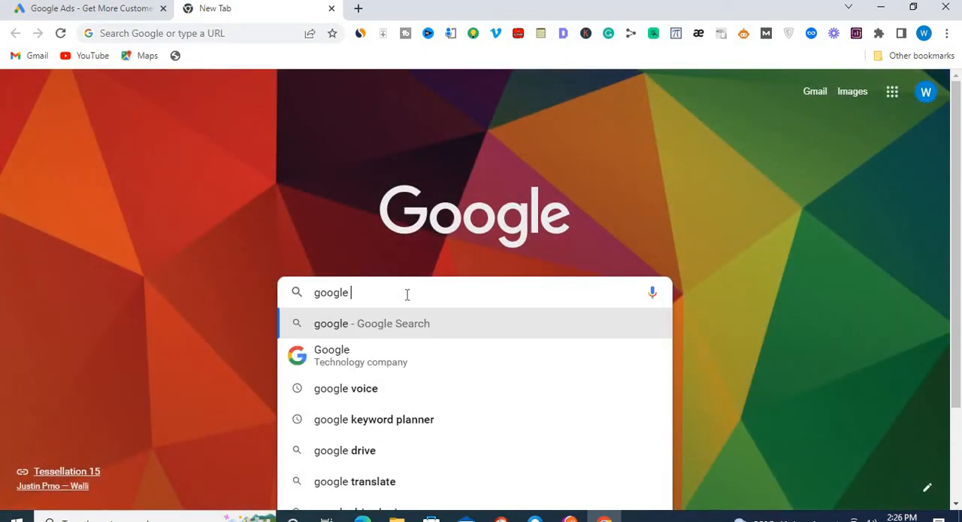
text(keyw)
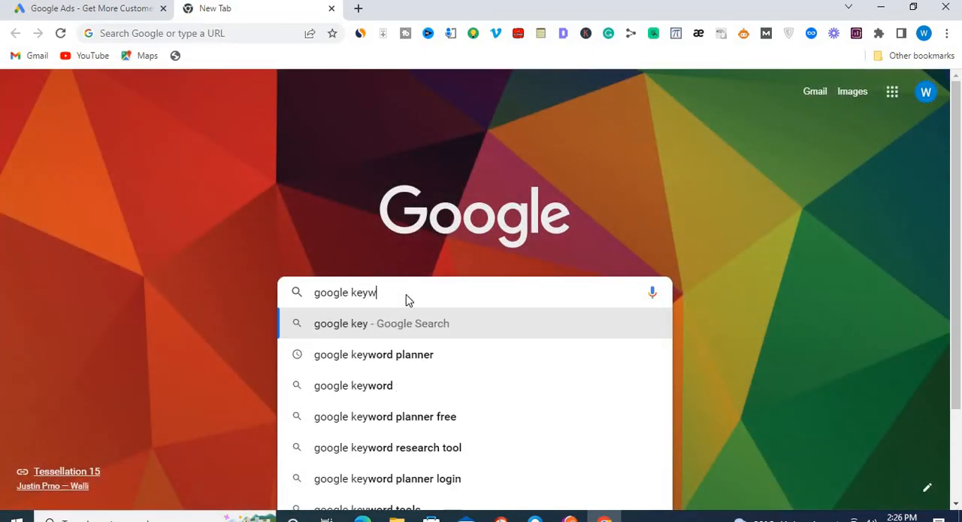
text(ord plane)
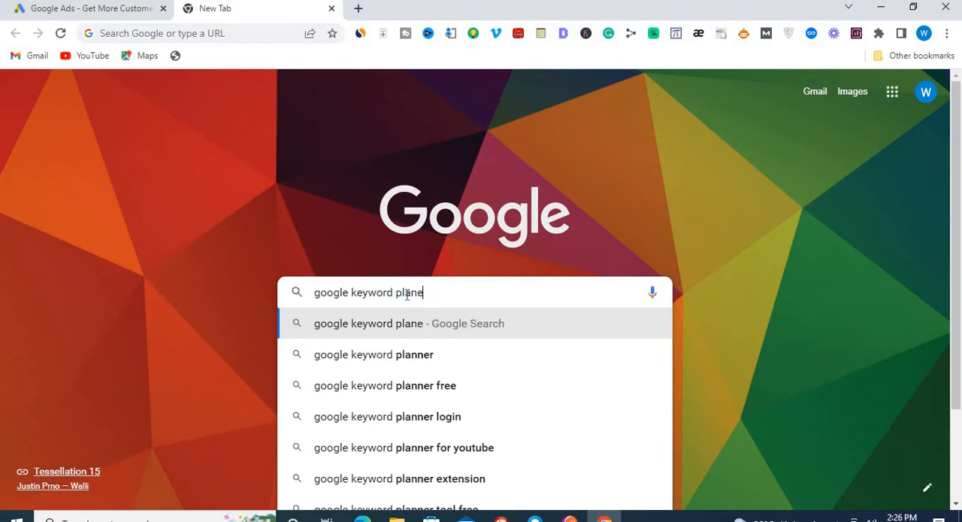
key(BackSpace)
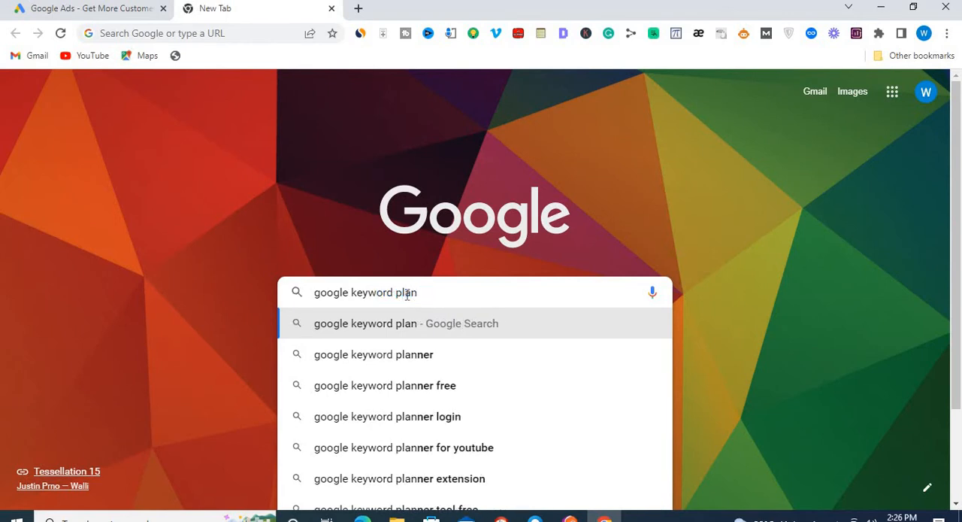
text(ner)
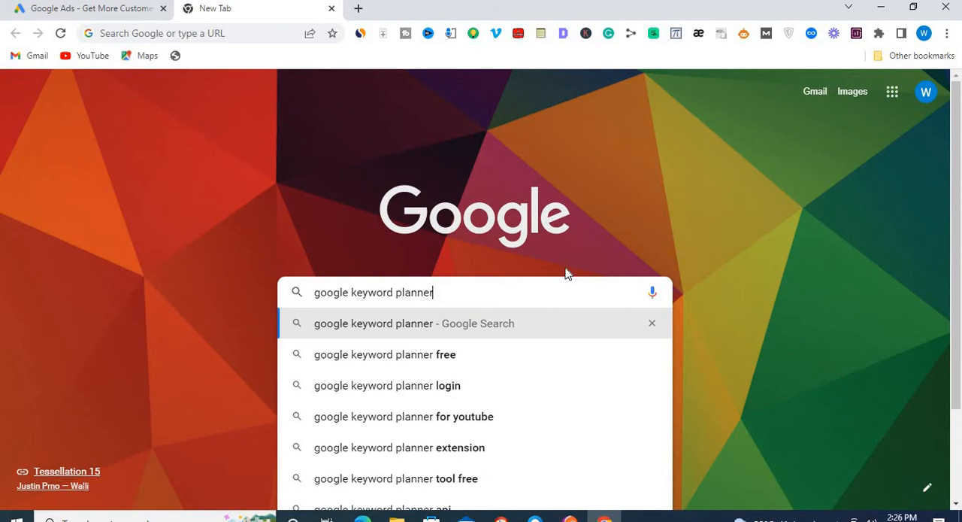
key(Return)
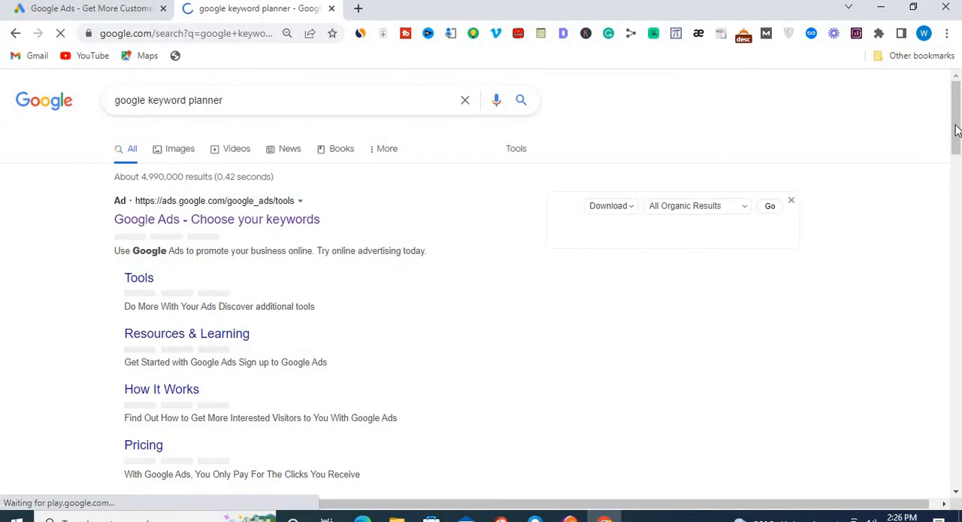
- Open the "Choose the Right Keywords with Our Research Tools" result and go to Keyword Planner from that page
drag(956, 129, 956, 189)
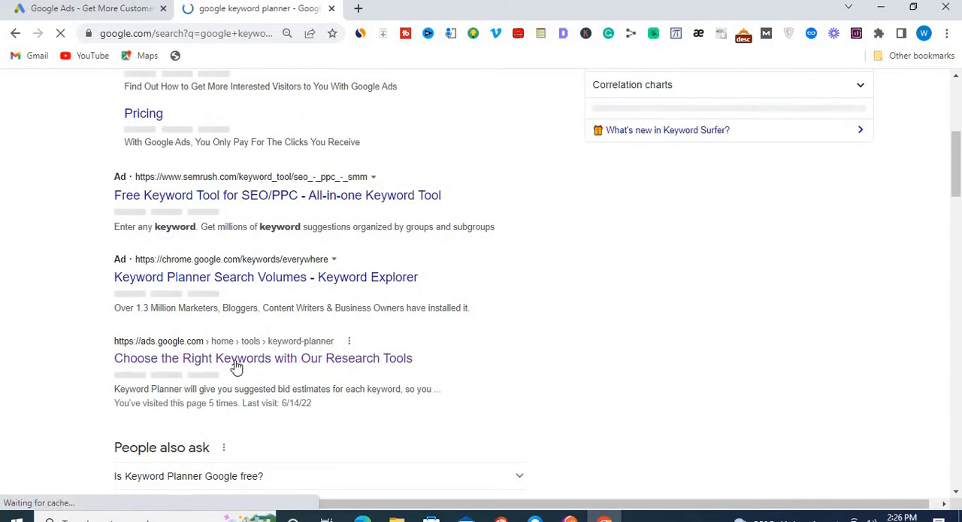
click(151, 361)
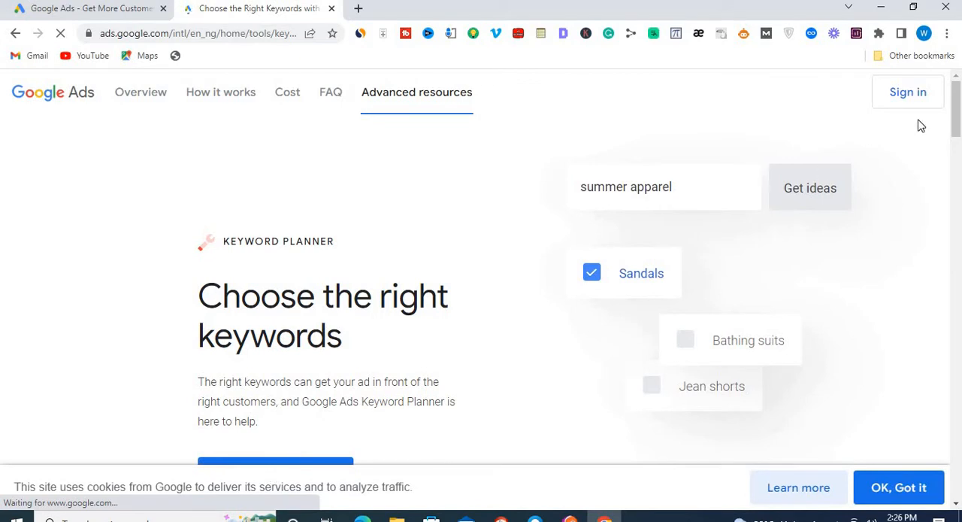
scroll(413, 229, down, 3)
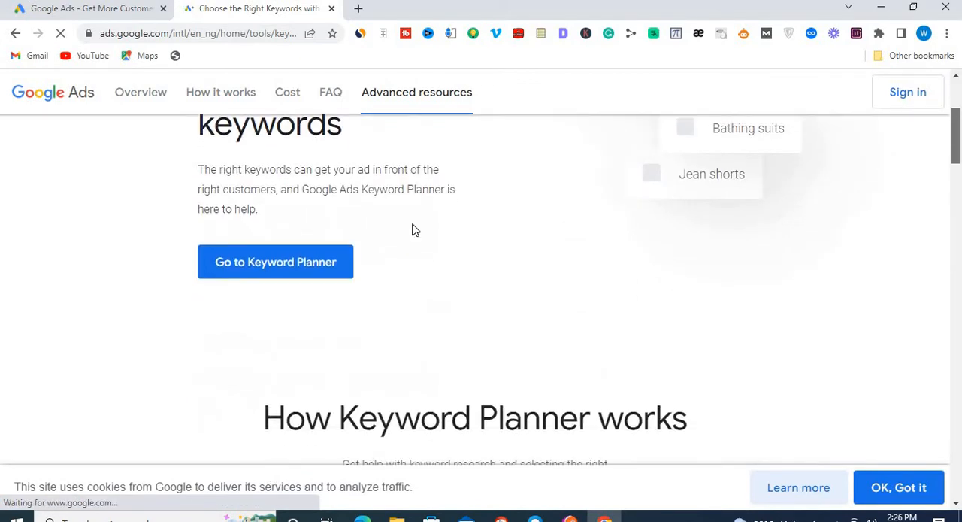
click(294, 266)
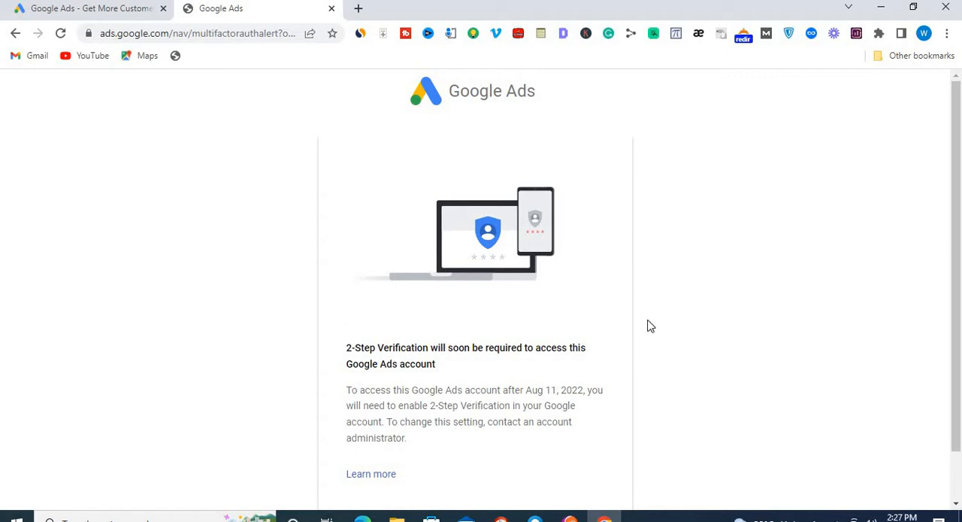
- Skip the 2-Step Verification setup for now and hide the reminder banner in Keyword Planner
drag(957, 77, 957, 133)
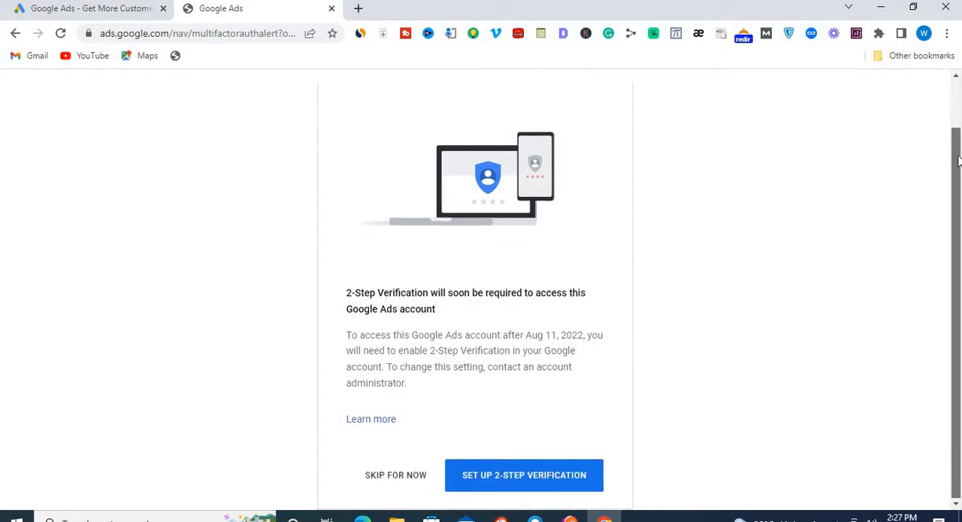
click(394, 479)
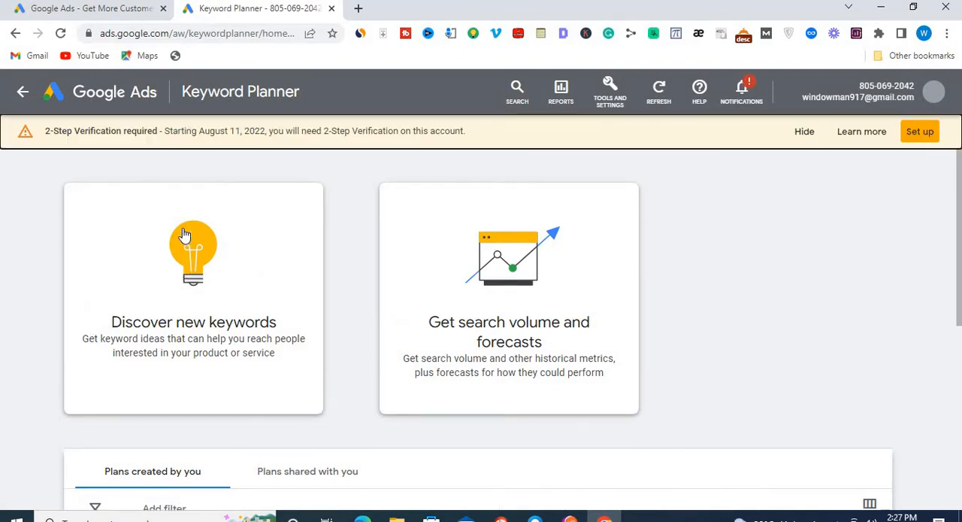
click(806, 132)
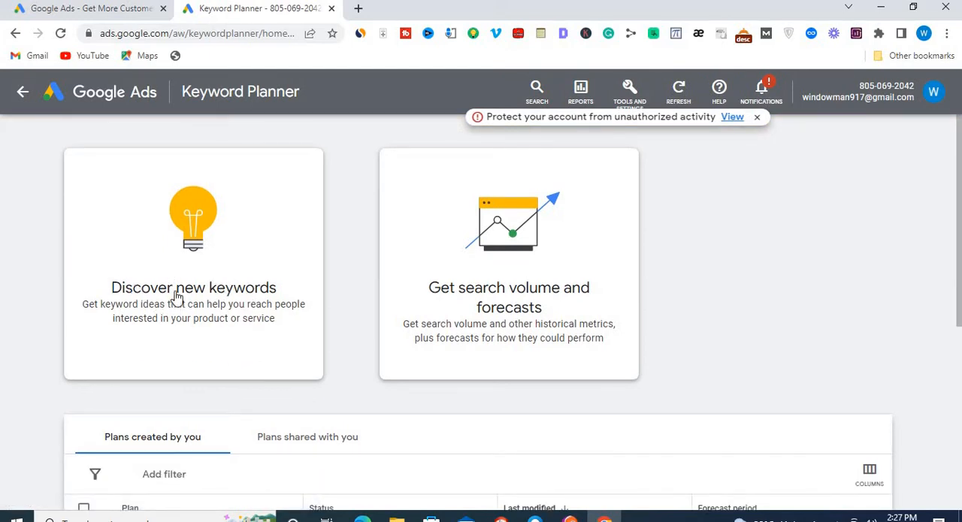
- Open Discover new keywords, dismiss the account protection alert, and enter "how to make money online" as the starting keyword
click(217, 269)
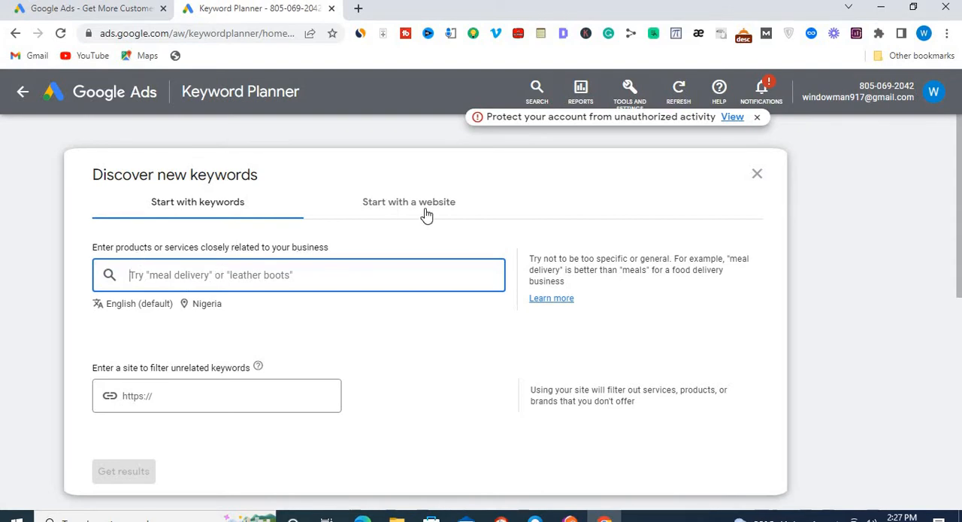
click(756, 118)
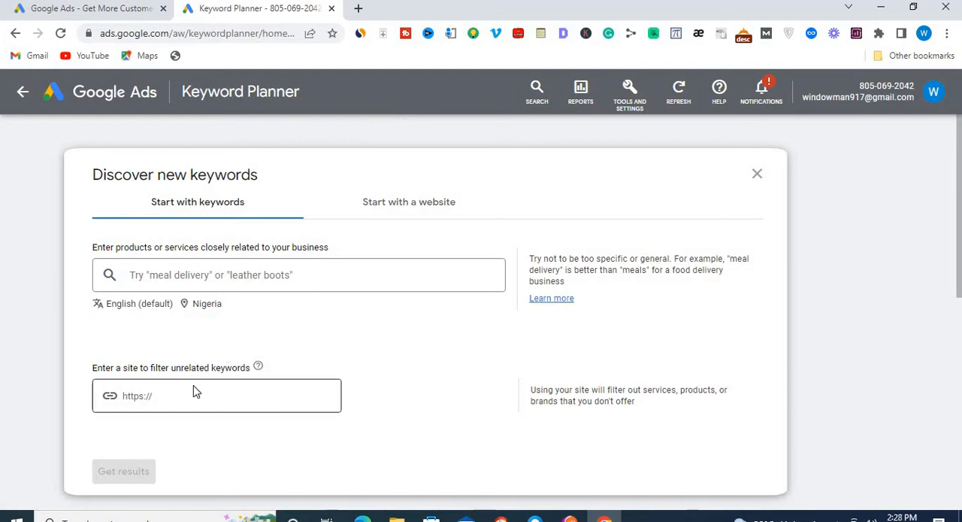
click(191, 270)
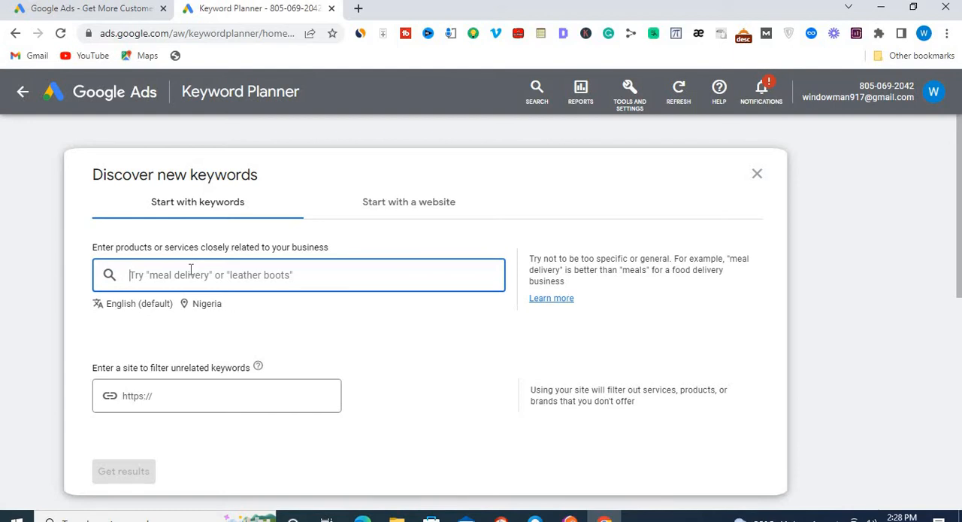
text(how to make)
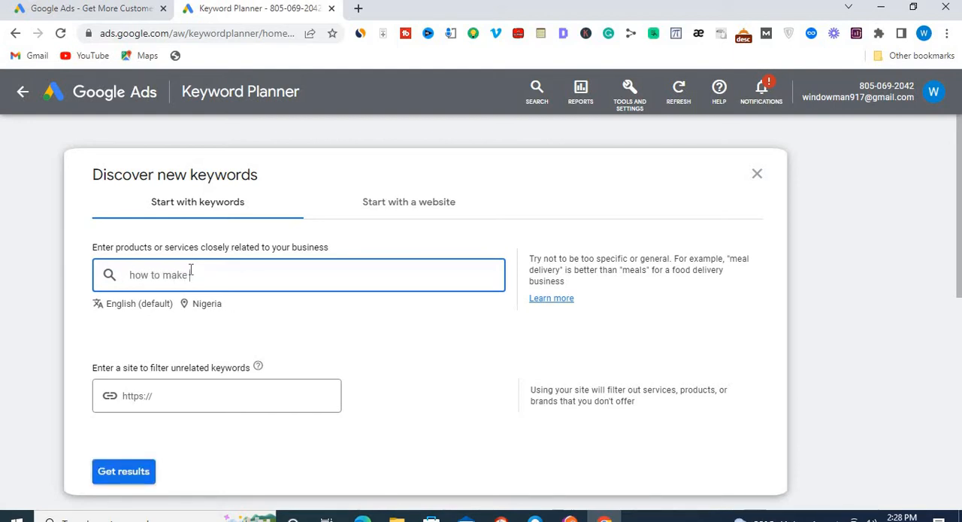
text( money online)
- Change the target location by adding the United States, removing Nigeria, and saving
click(187, 308)
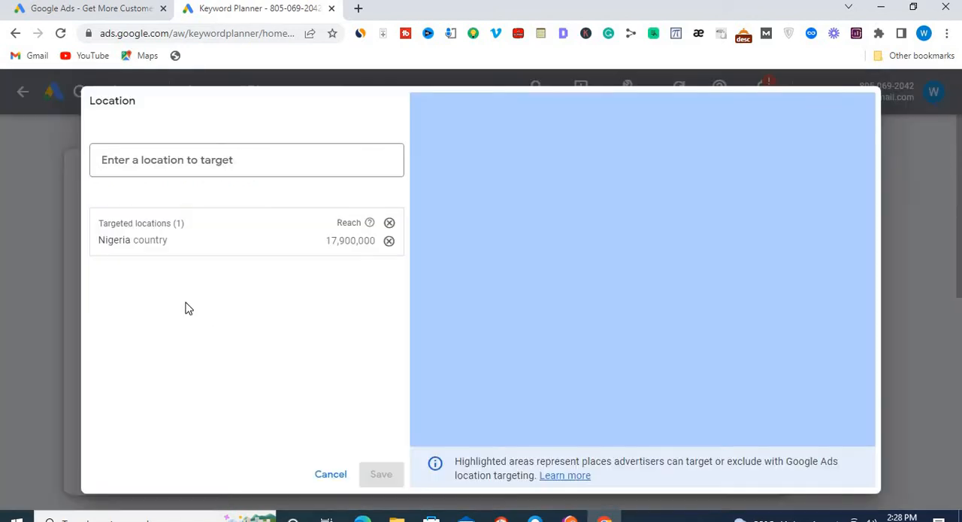
click(231, 173)
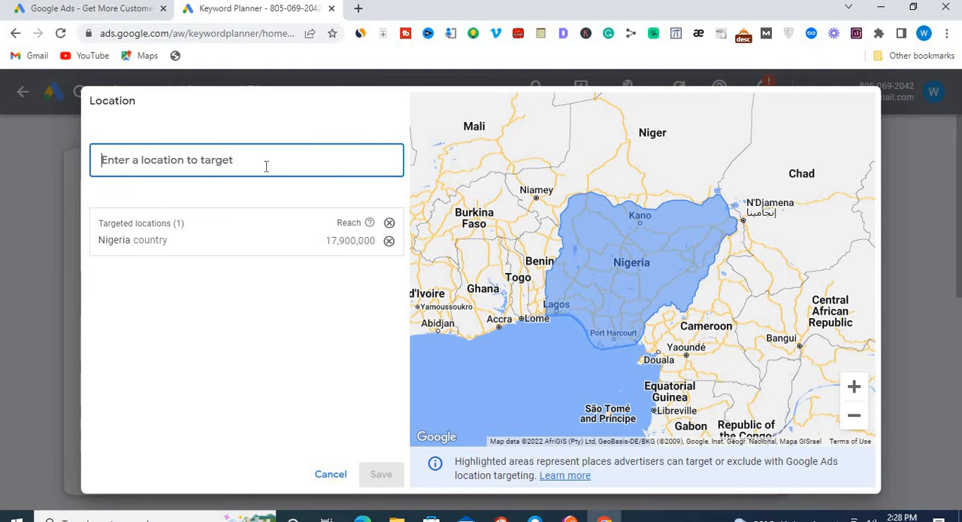
text(usa)
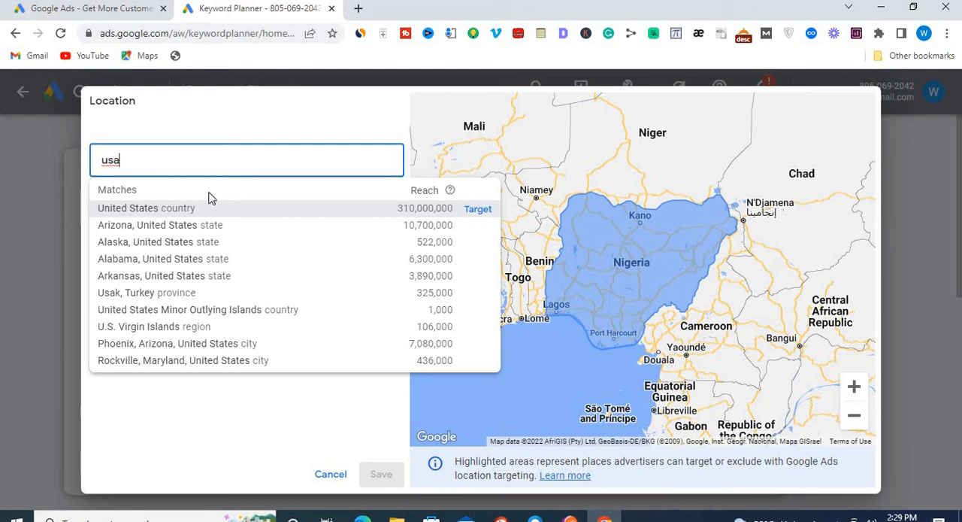
click(182, 214)
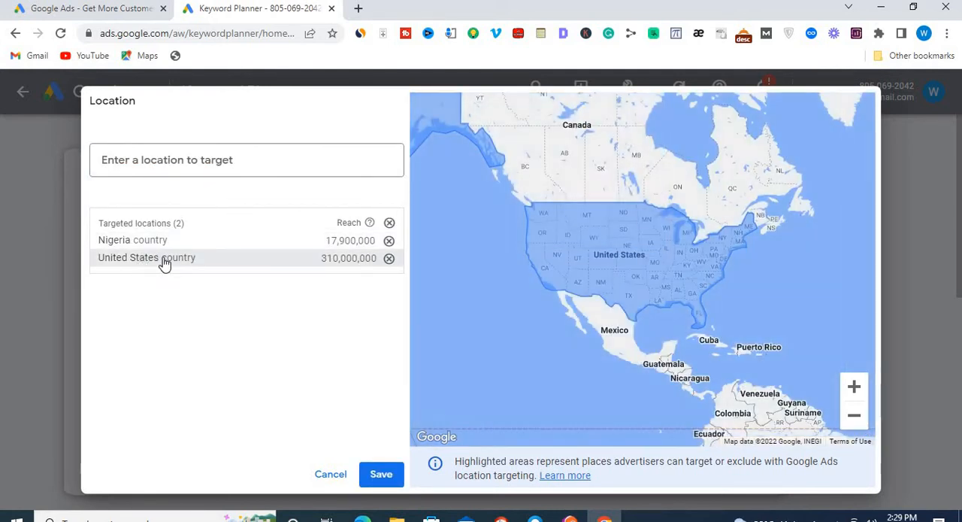
click(389, 241)
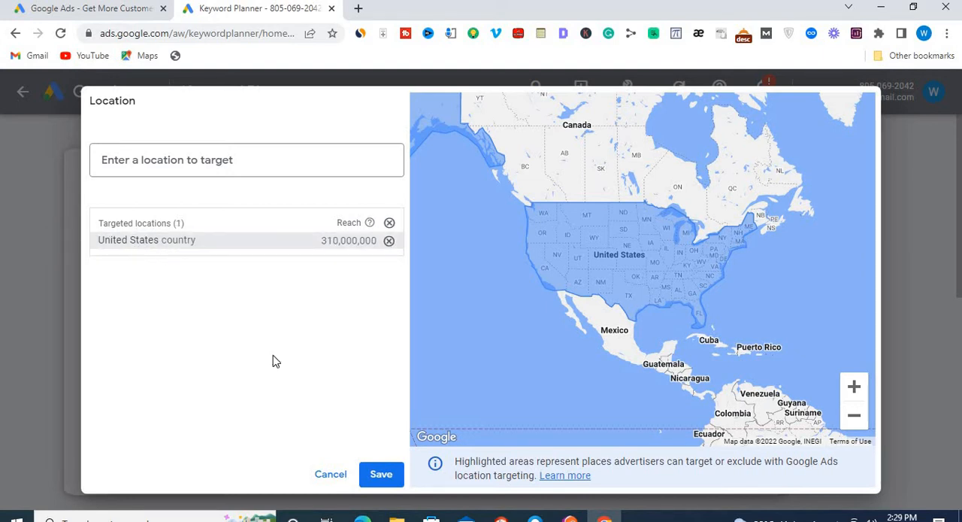
click(381, 475)
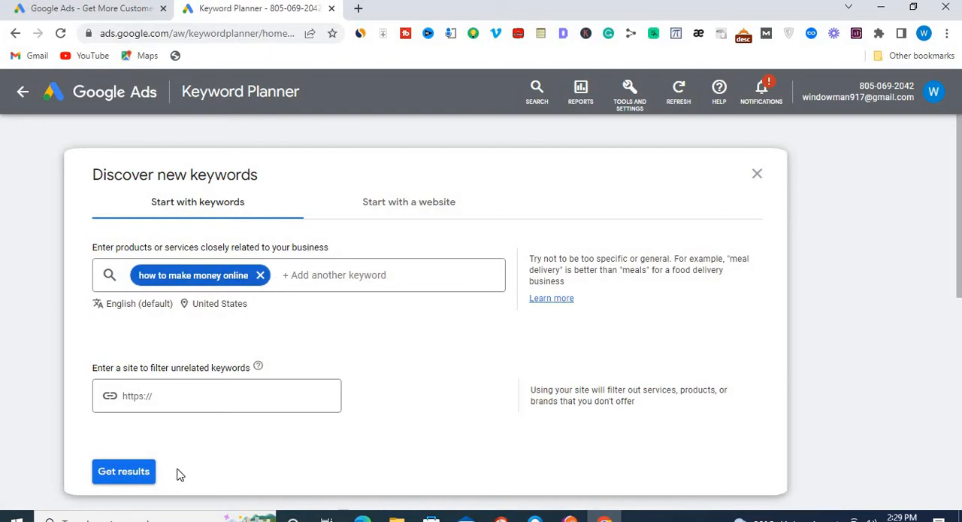
- Get the keyword ideas and hide the Refine keywords panel to look over the full-width list
click(125, 476)
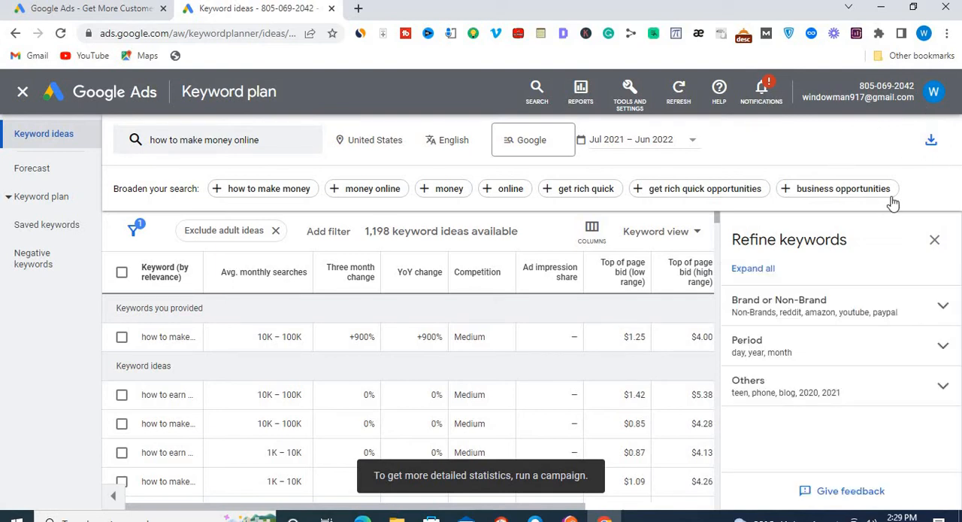
click(936, 240)
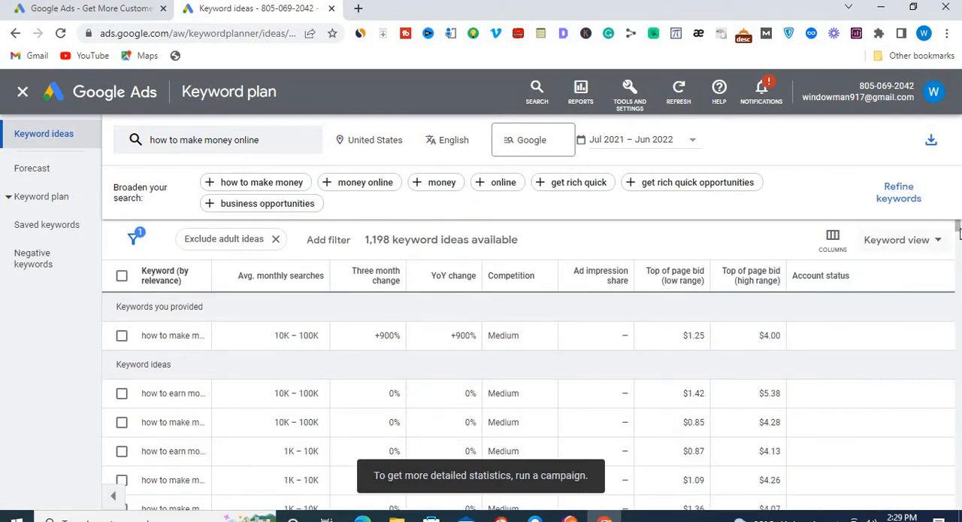
drag(957, 229, 957, 234)
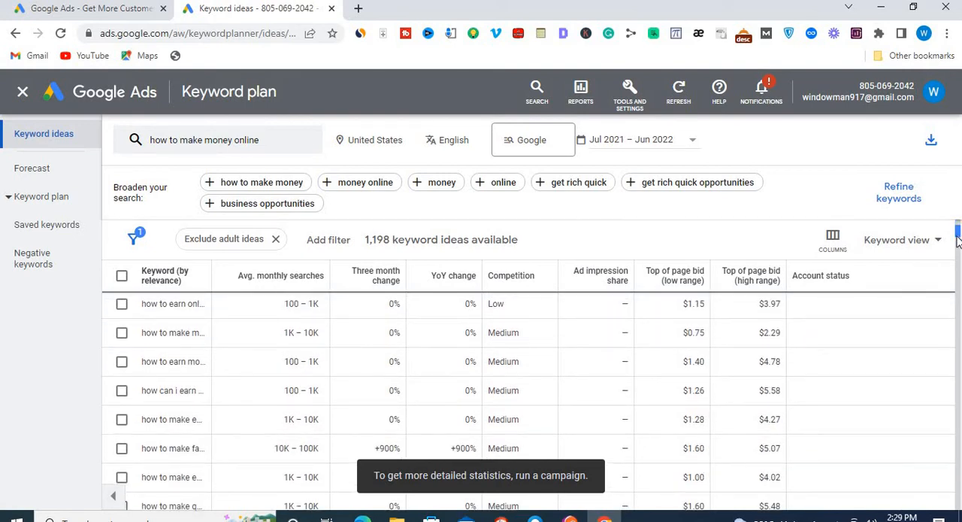
scroll(558, 304, up, 5)
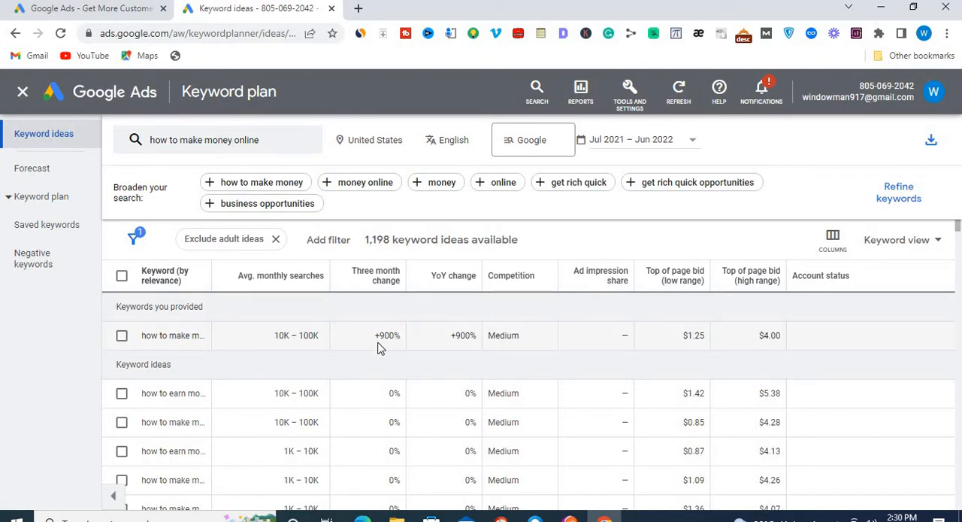
- Find the low-competition keyword "how to make money selling online" with 100 – 1K monthly searches, select it and copy it to the clipboard
mouse_move(392, 321)
drag(959, 230, 957, 320)
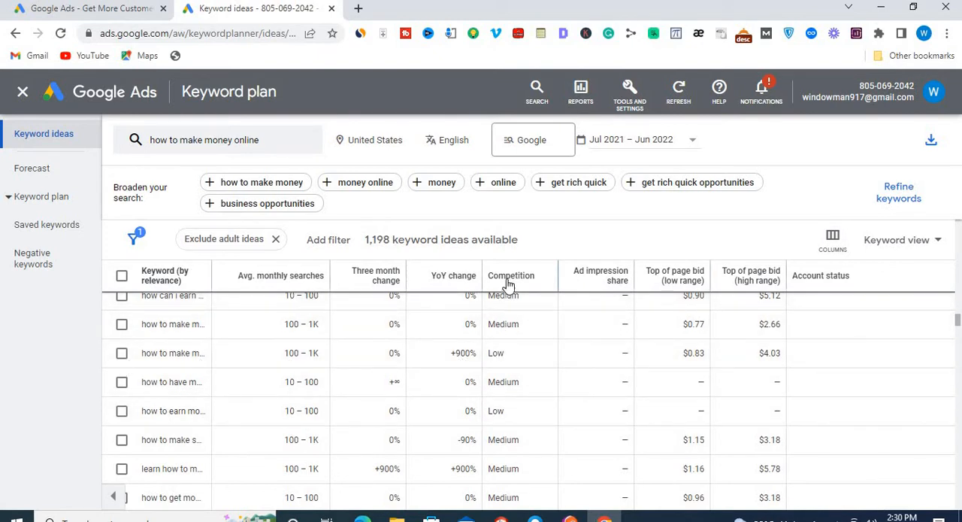
mouse_move(520, 283)
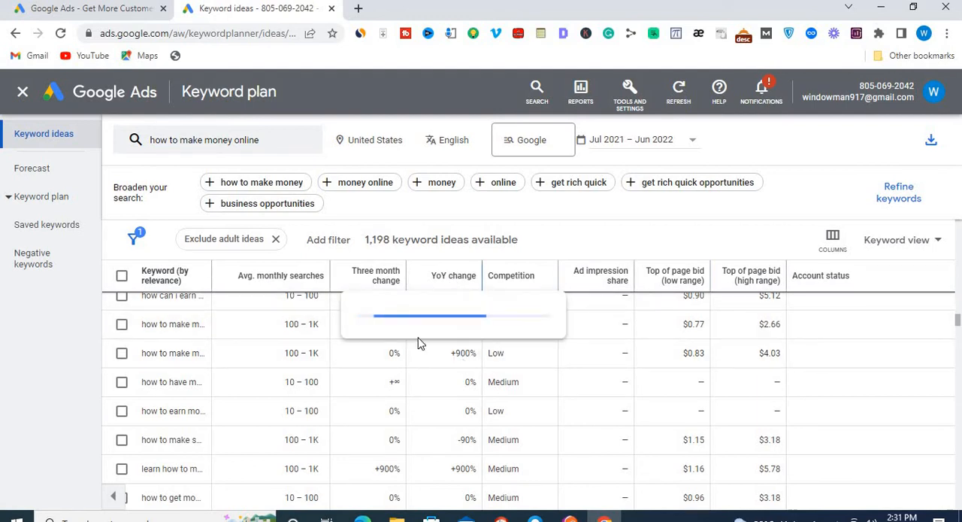
click(122, 353)
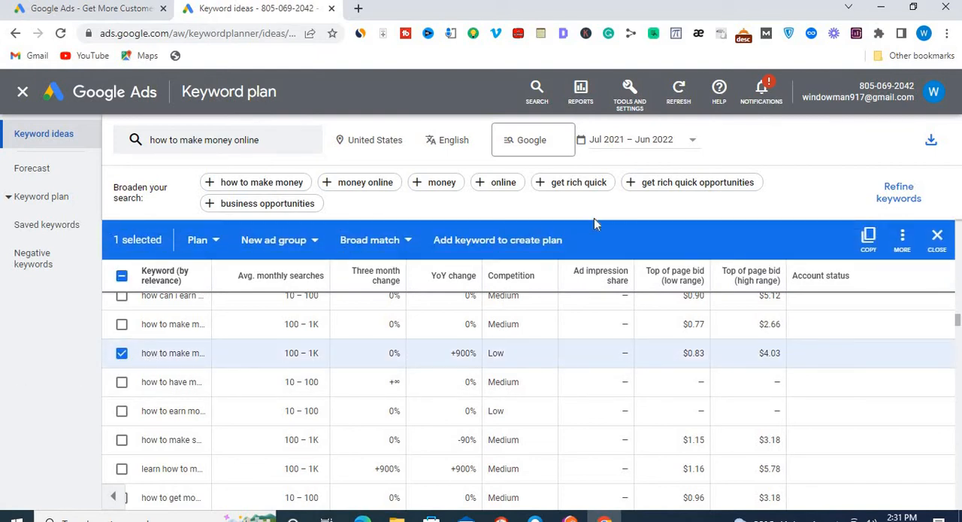
click(870, 238)
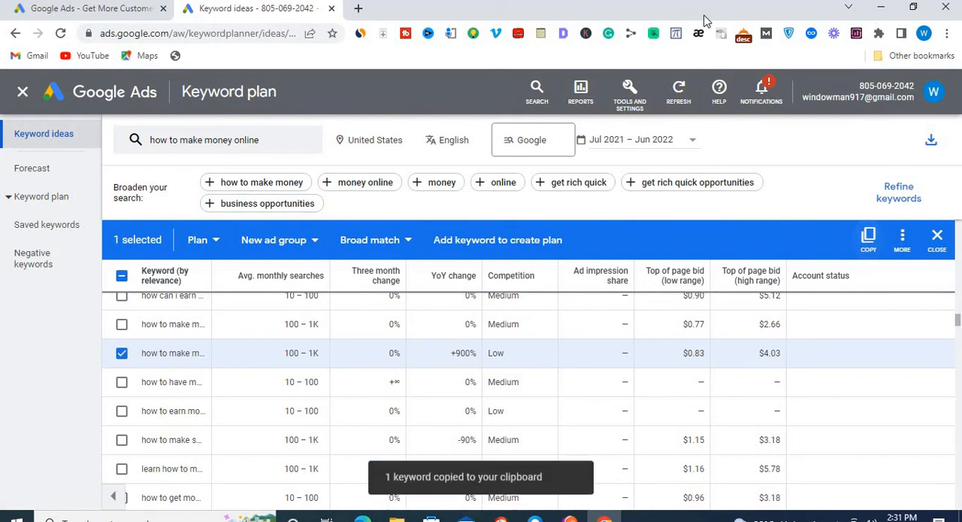
- Open a new browser tab and paste the copied keyword into the Google search box
click(359, 8)
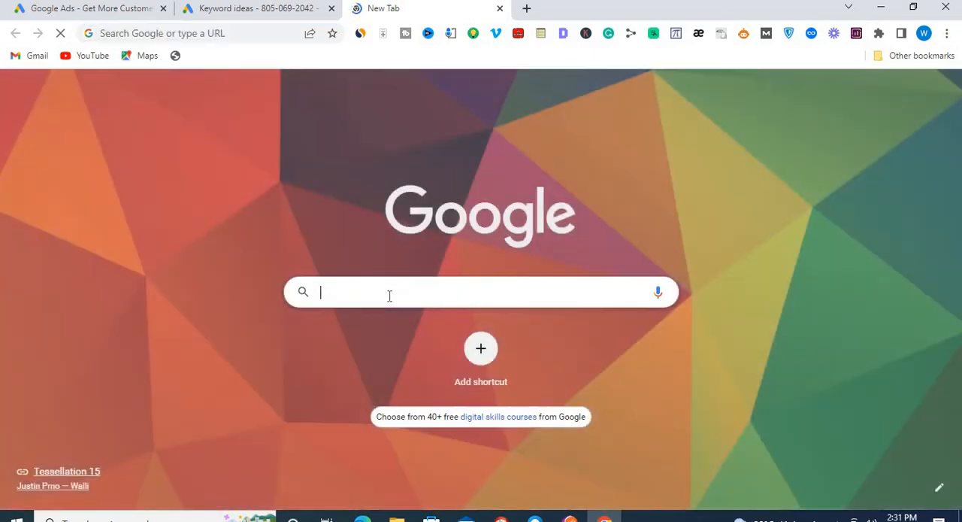
click(390, 295)
key(ctrl+v)
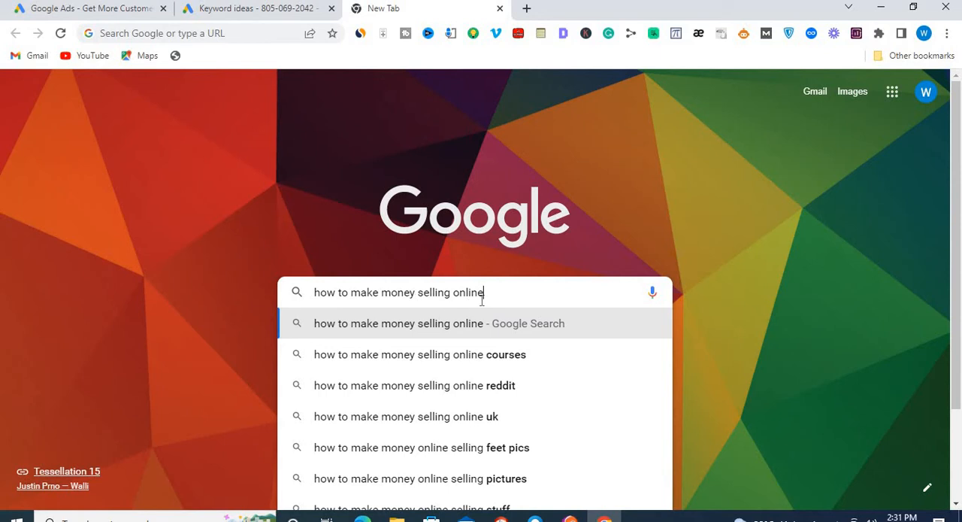
- Return to the keyword plan and look further through the keyword ideas, comparing their competition levels and monthly searches
click(281, 10)
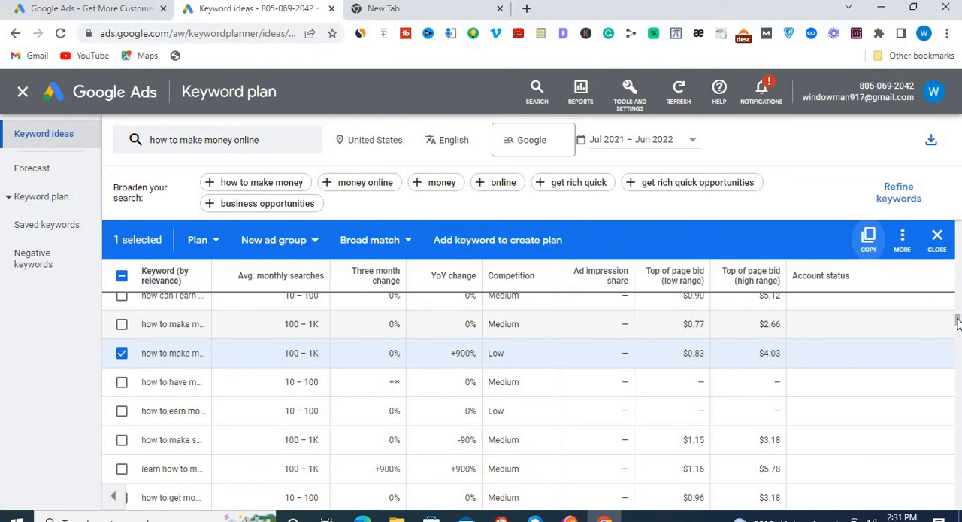
scroll(958, 323, down, 2)
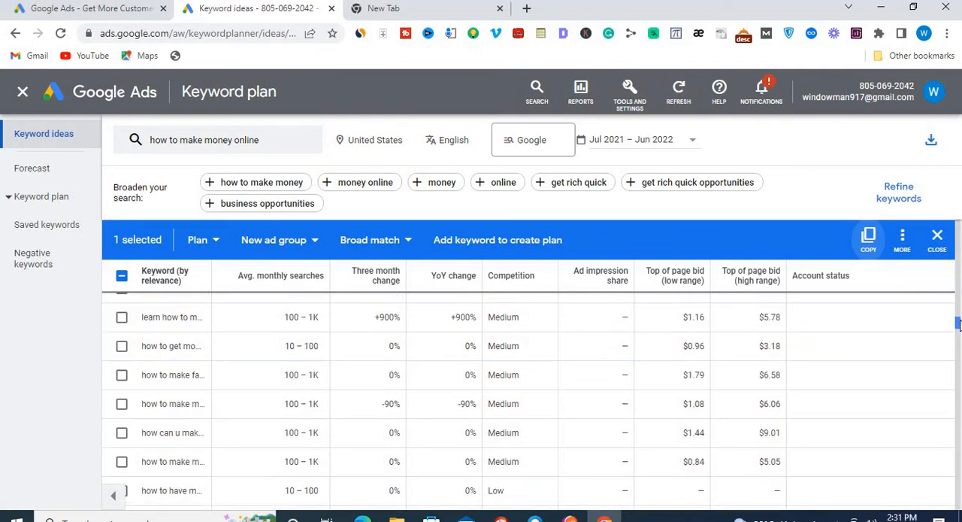
drag(959, 323, 958, 327)
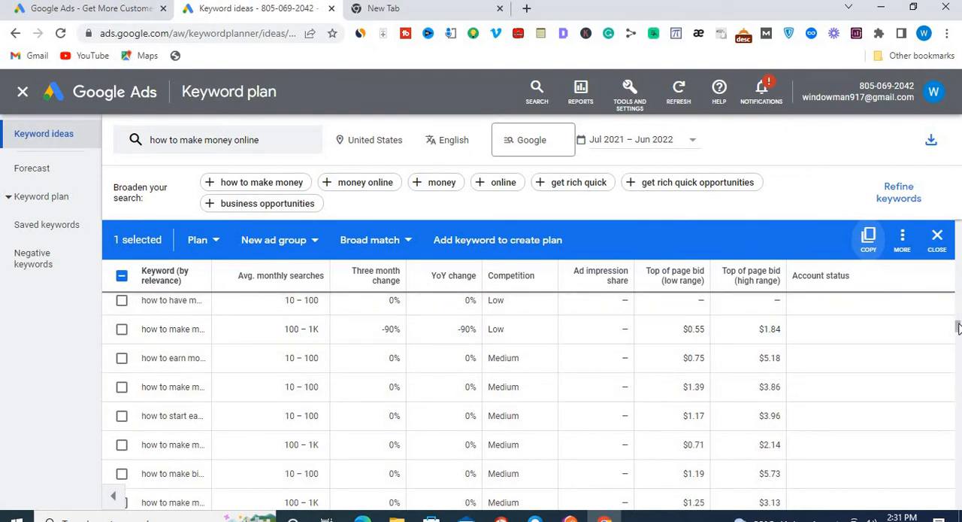
drag(957, 328, 958, 332)
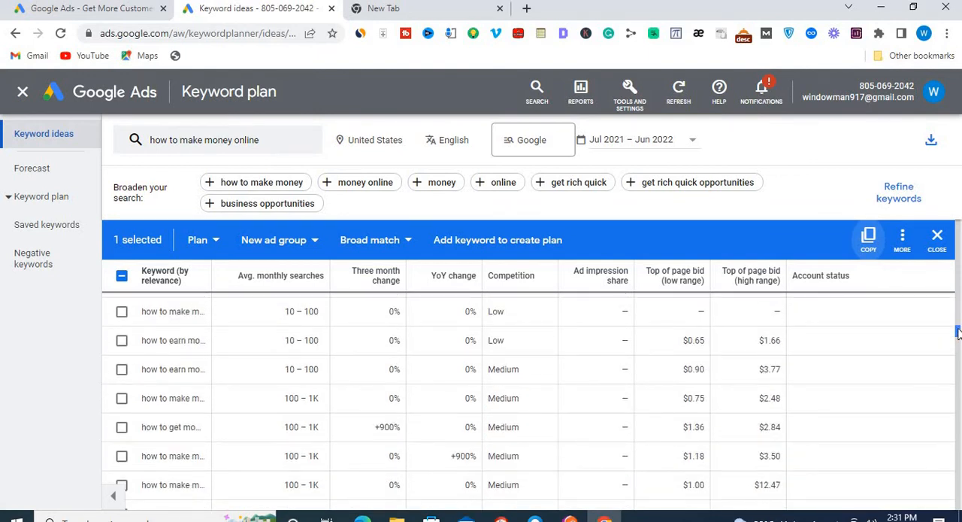
drag(958, 332, 957, 339)
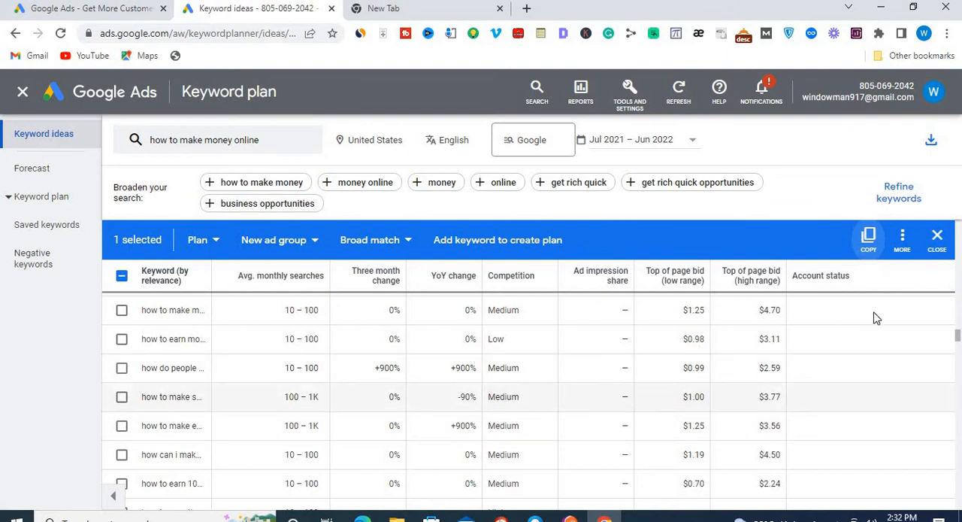
drag(958, 344, 958, 389)
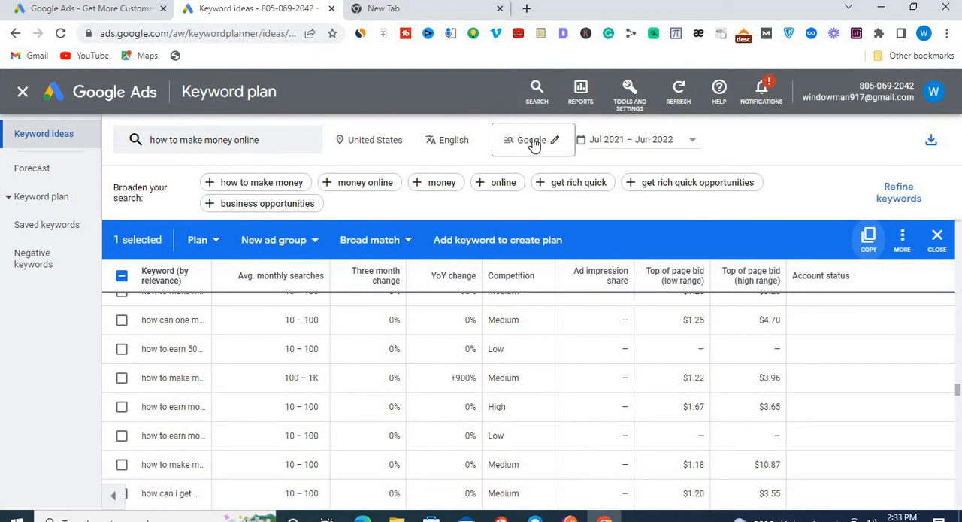
- Switch the search network to Google and search partners, and set it back to Google
click(534, 145)
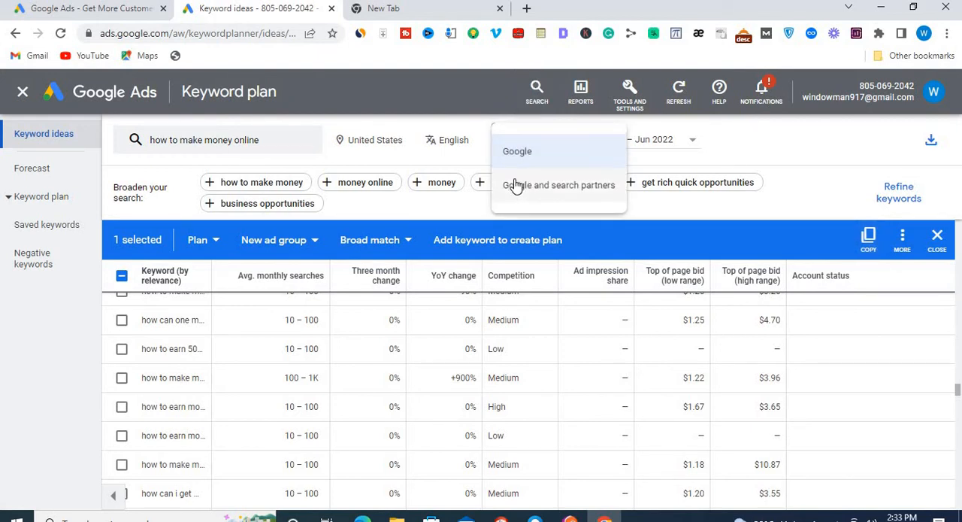
click(516, 185)
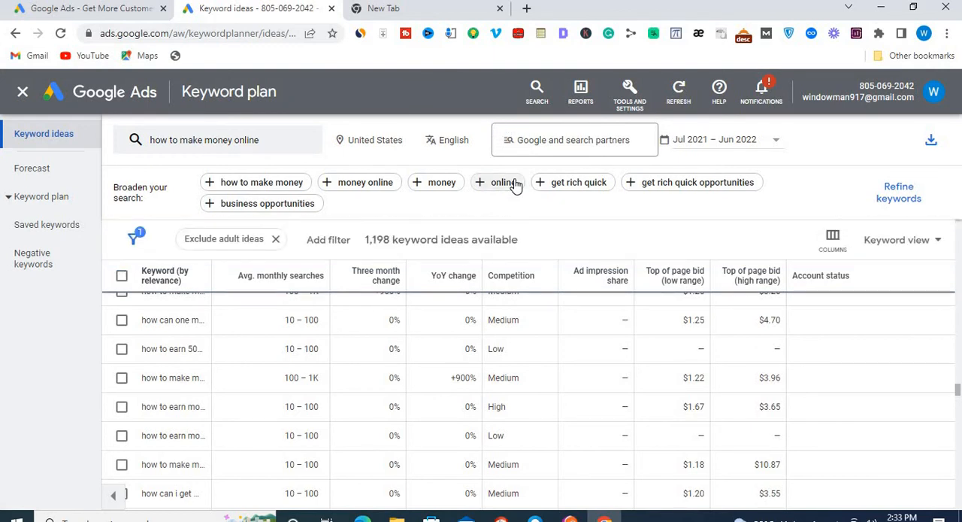
click(551, 145)
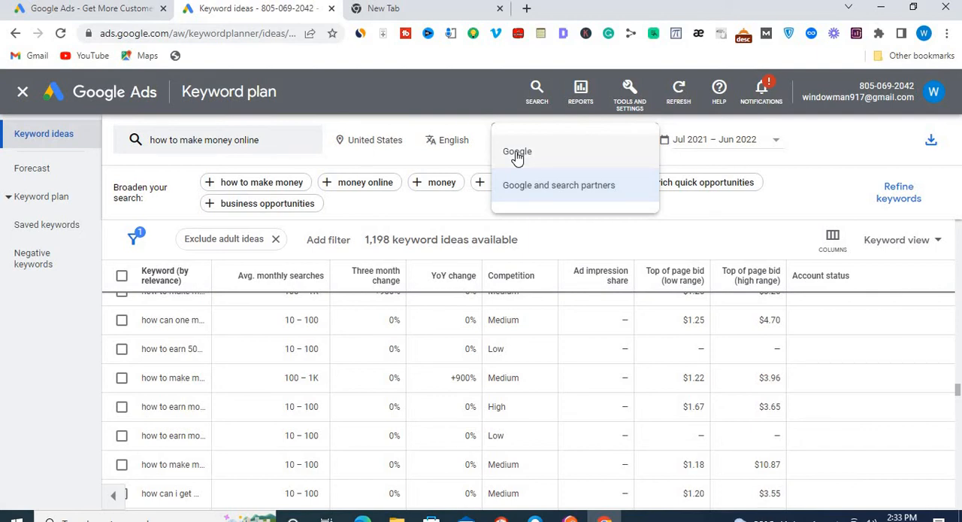
click(517, 154)
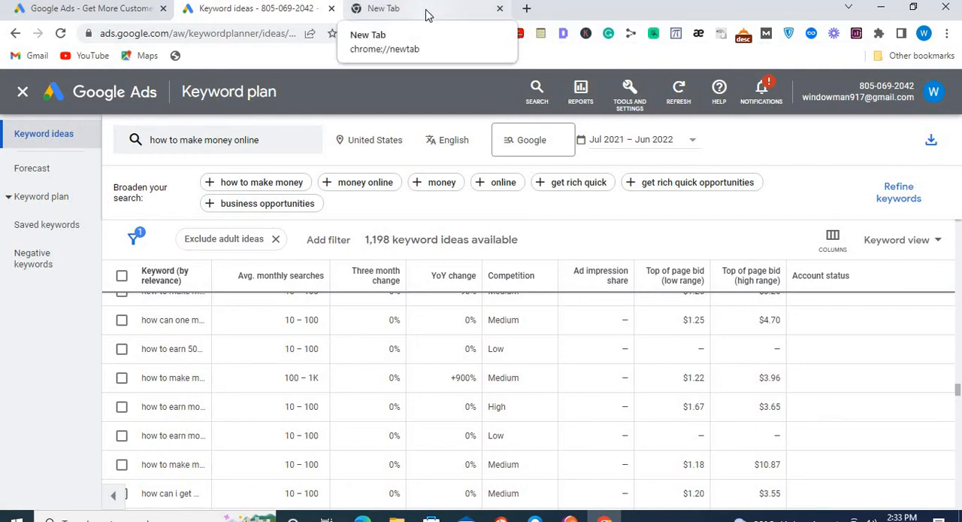
- Set the search network to Google and search partners and look over the keyword ideas
click(547, 144)
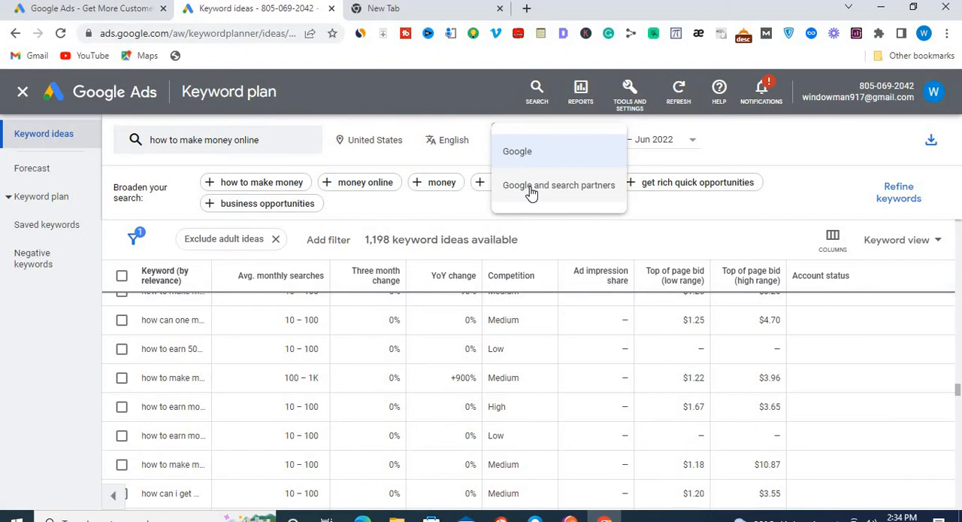
click(532, 188)
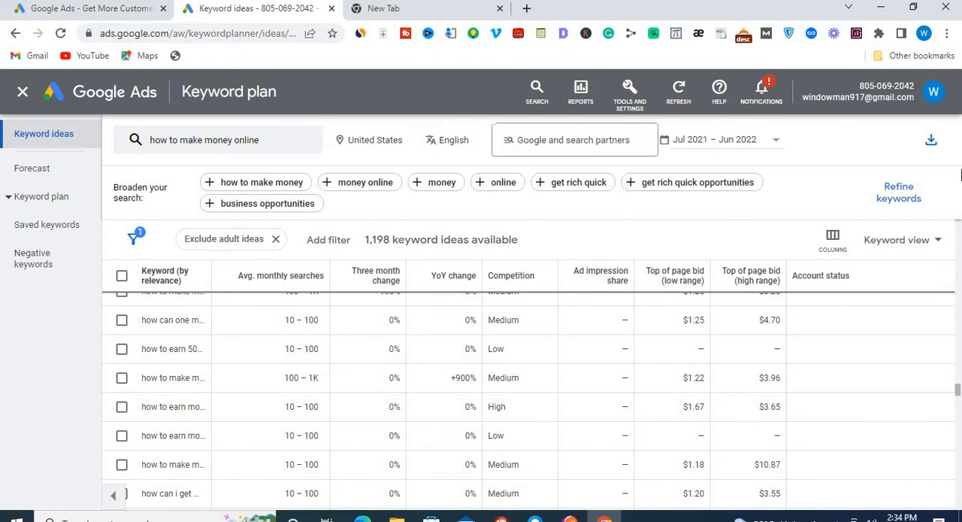
scroll(959, 396, down, 1)
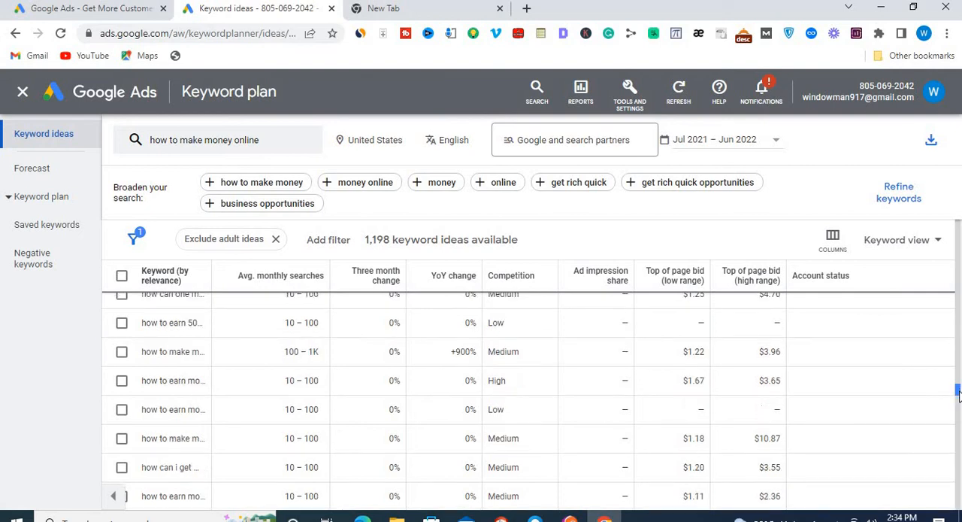
scroll(959, 396, down, 3)
drag(959, 396, 958, 376)
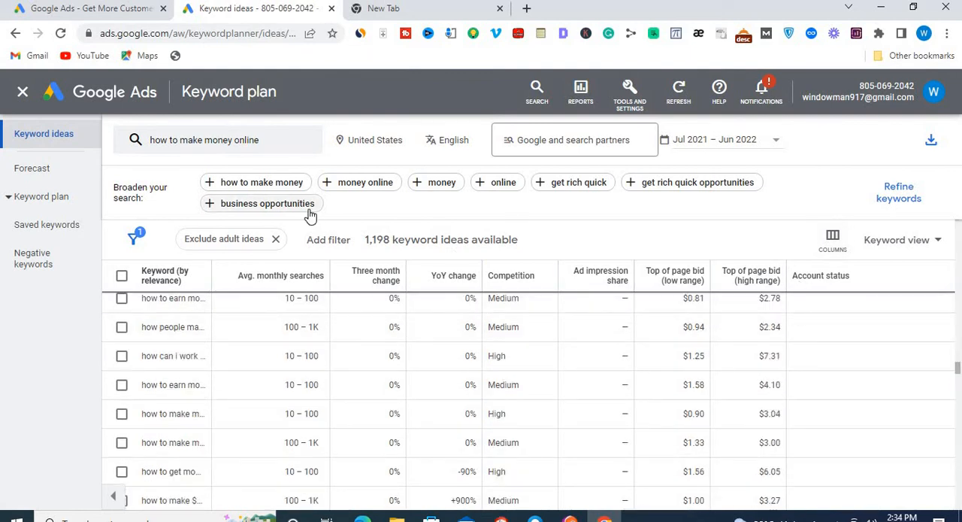
- Replace the starting keyword with "new google gmail account" and get the keyword results
click(267, 143)
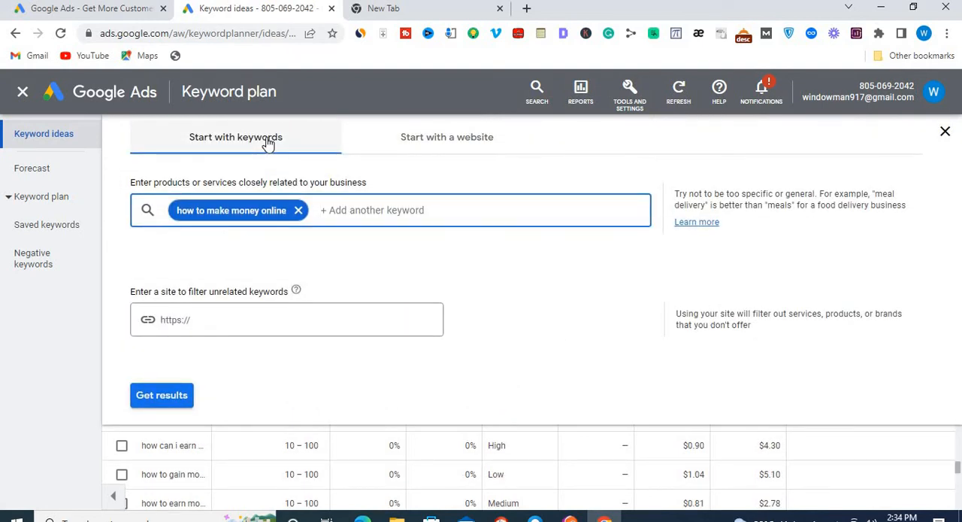
click(298, 212)
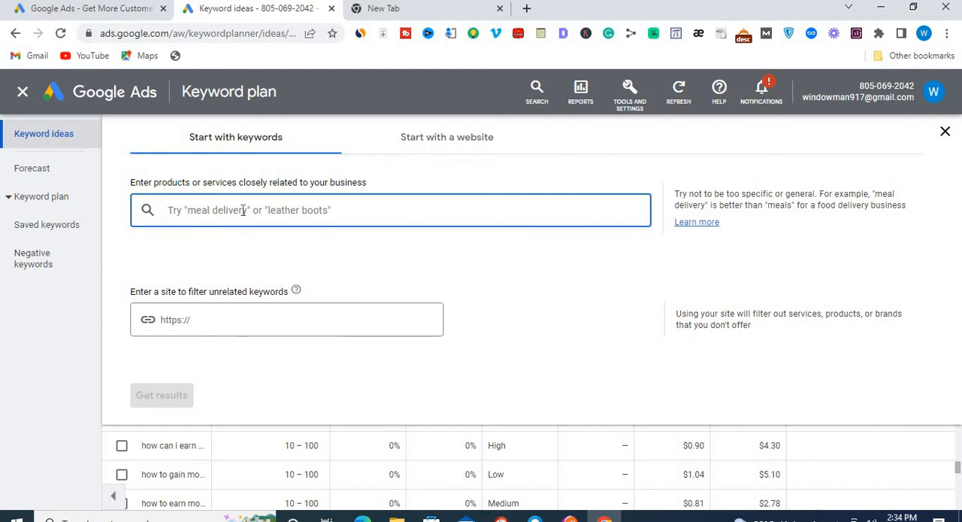
text(new)
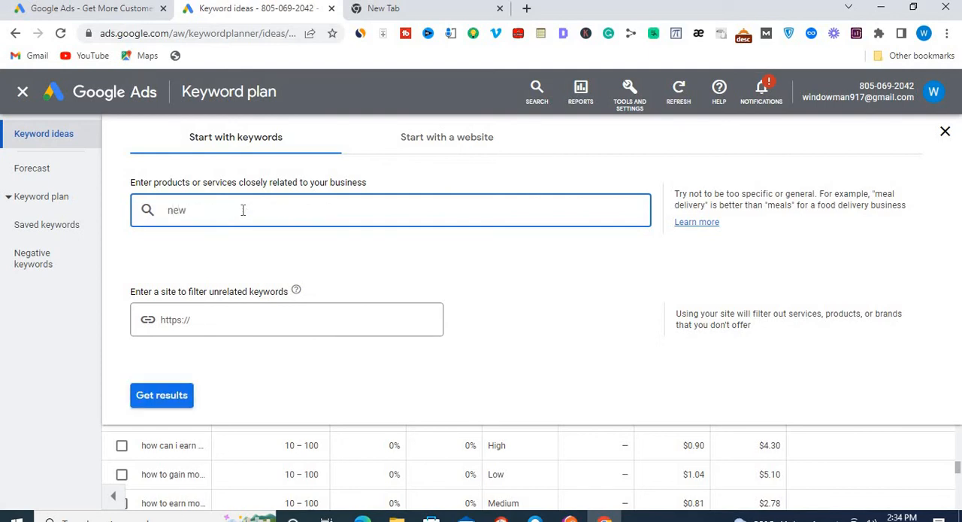
text( google ma)
key(BackSpace)
key(BackSpace)
text(gmail account)
click(167, 404)
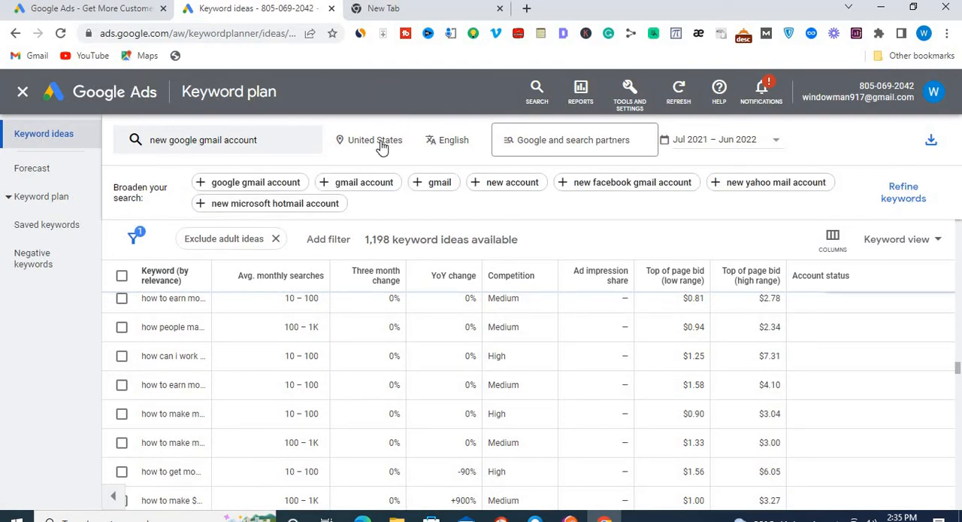
- Change the target location by removing the United States, adding Pakistan, and saving
click(375, 140)
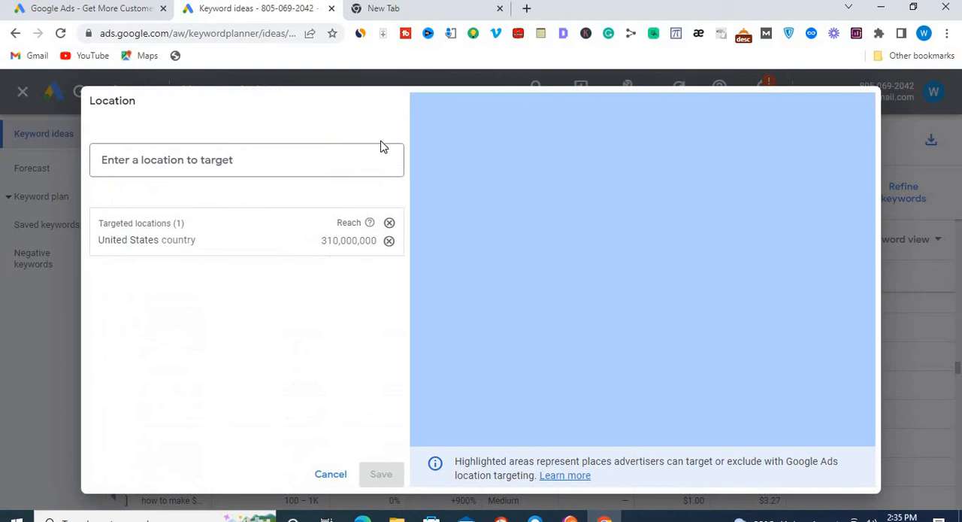
click(390, 241)
click(249, 162)
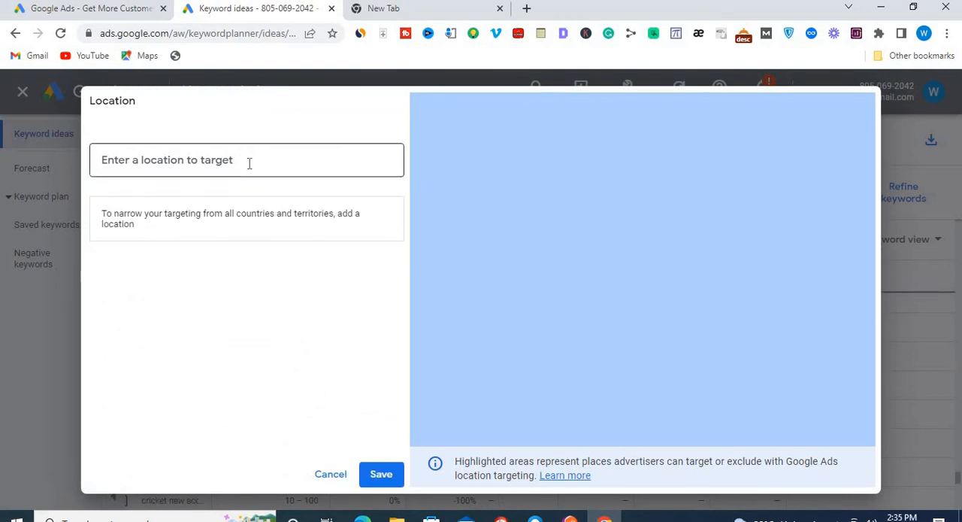
text(po)
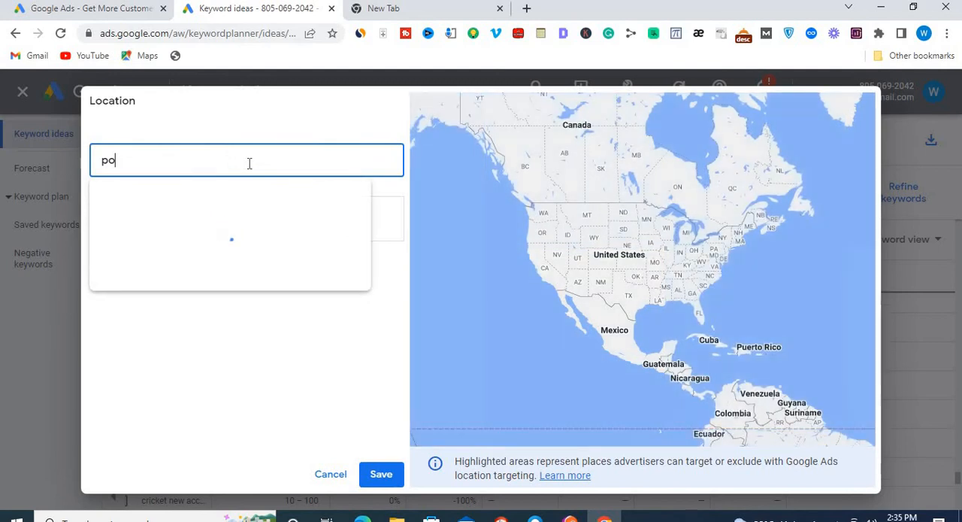
key(BackSpace)
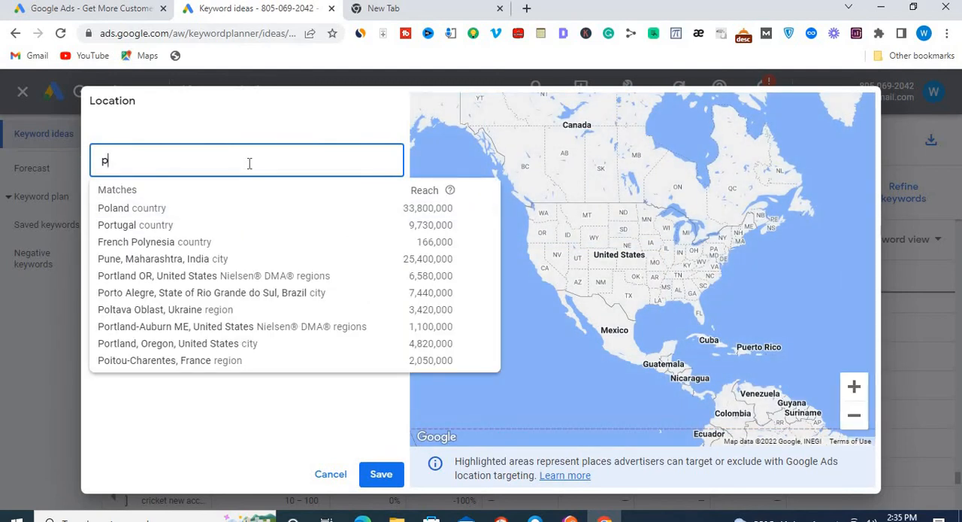
text(akistan)
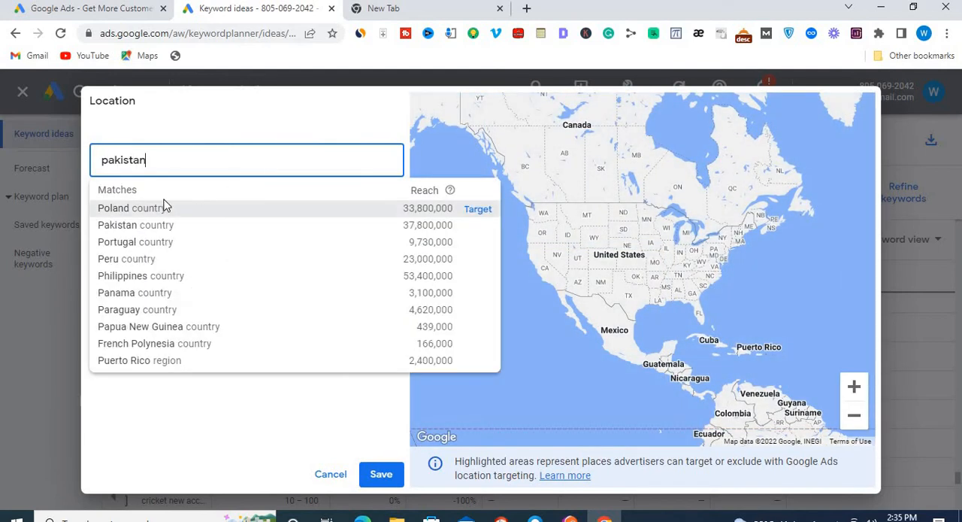
click(160, 210)
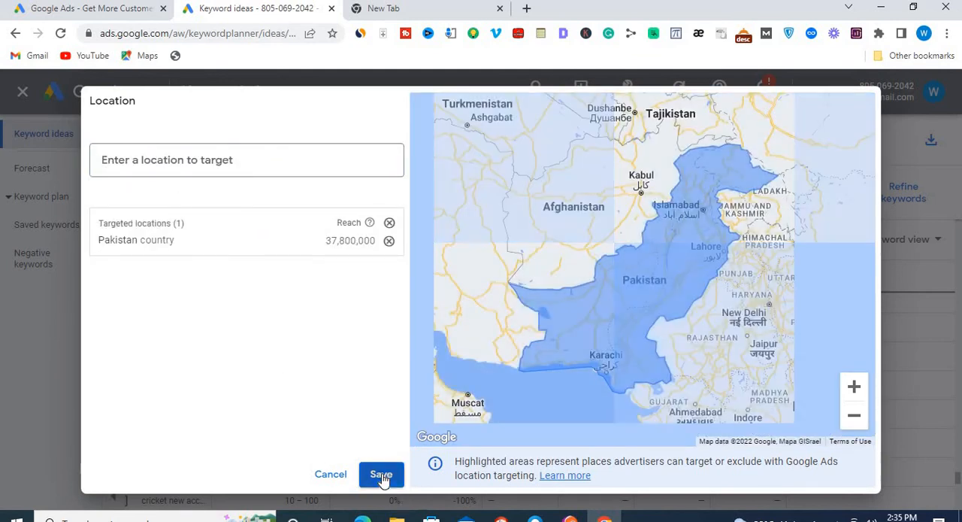
click(383, 475)
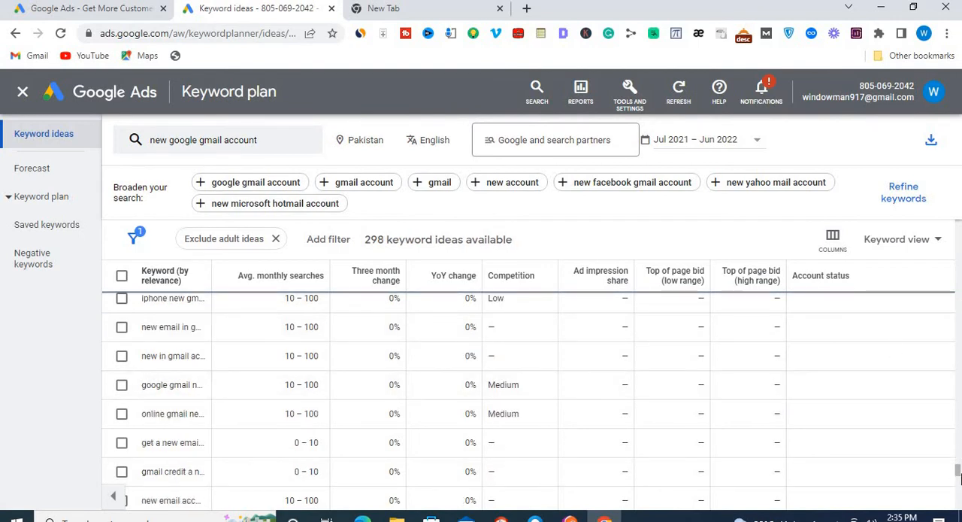
- Look through the Pakistan keyword ideas for "new google gmail account", checking their monthly searches and competition levels
scroll(951, 371, up, 10)
scroll(951, 371, up, 10)
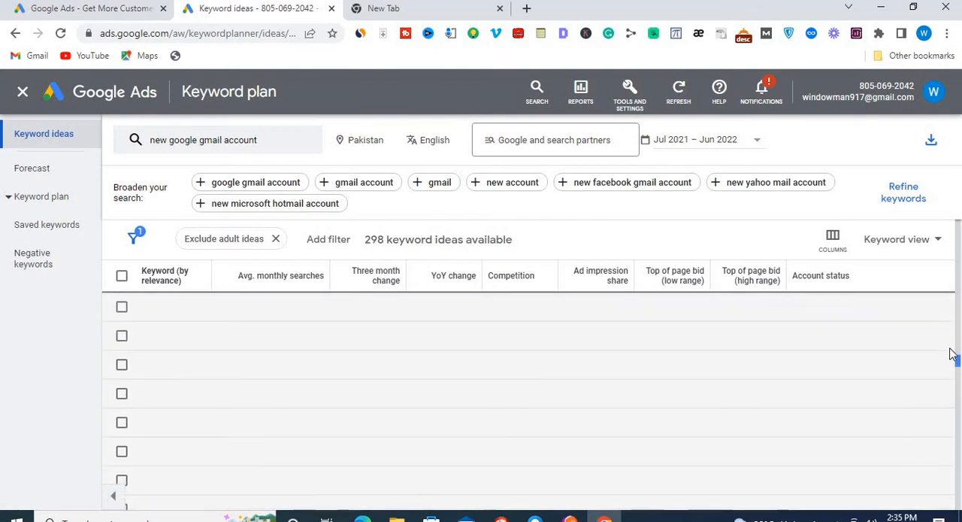
drag(951, 290, 951, 272)
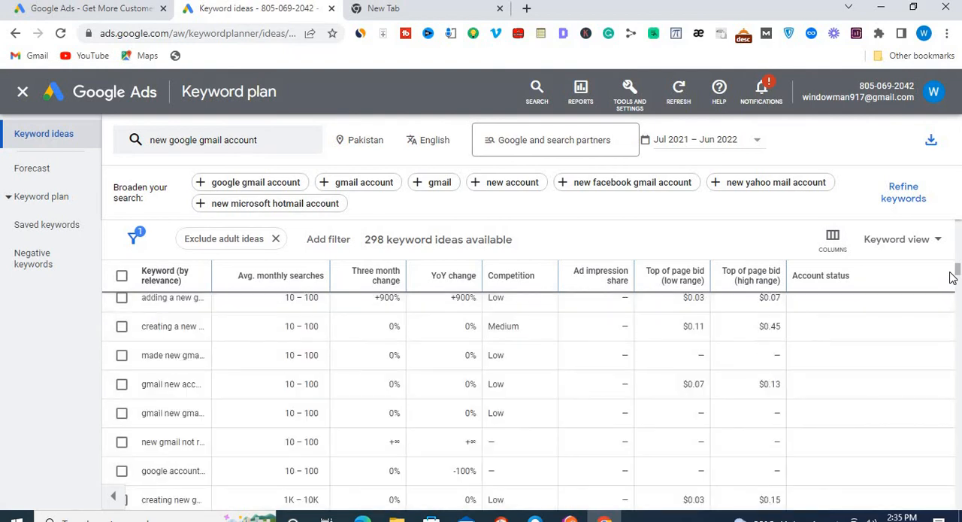
drag(957, 291, 961, 208)
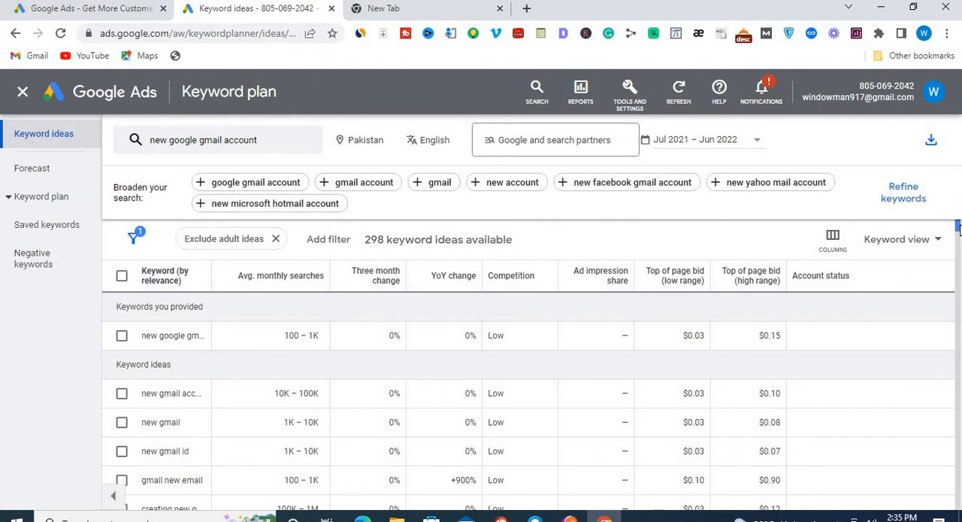
drag(959, 228, 958, 263)
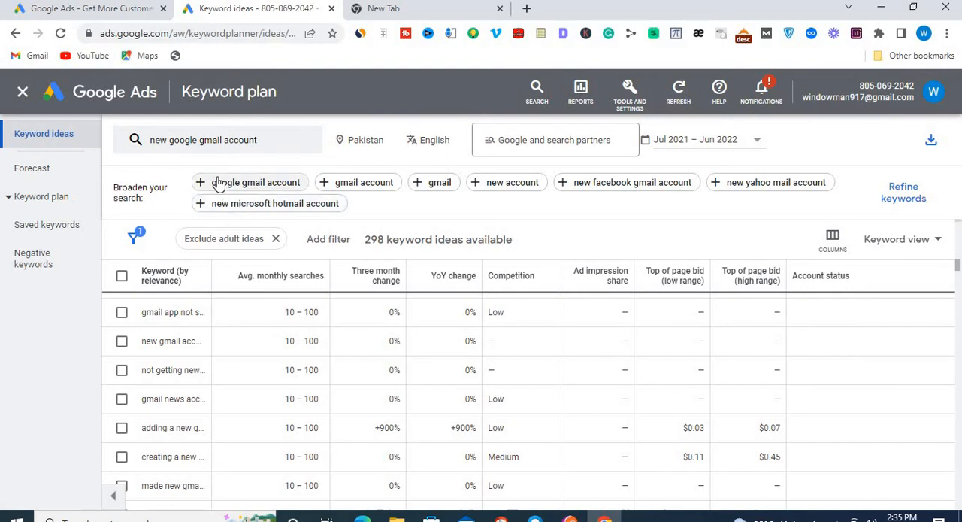
- Replace the starting keyword with "great new google account" and get the keyword results
click(203, 141)
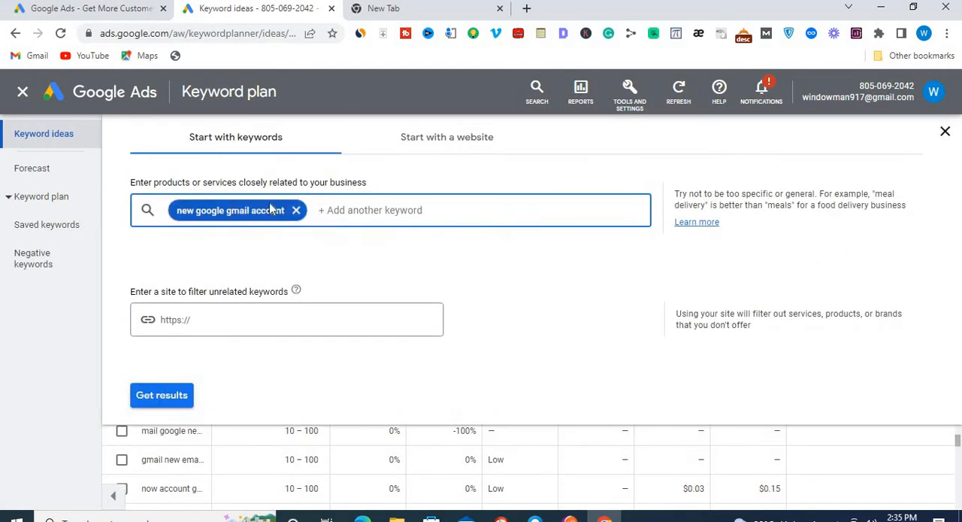
click(296, 209)
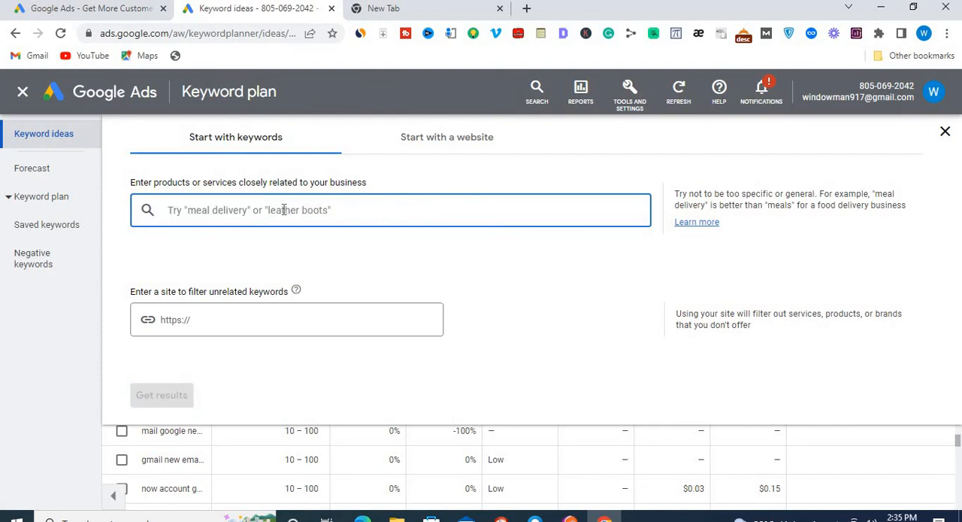
text(great)
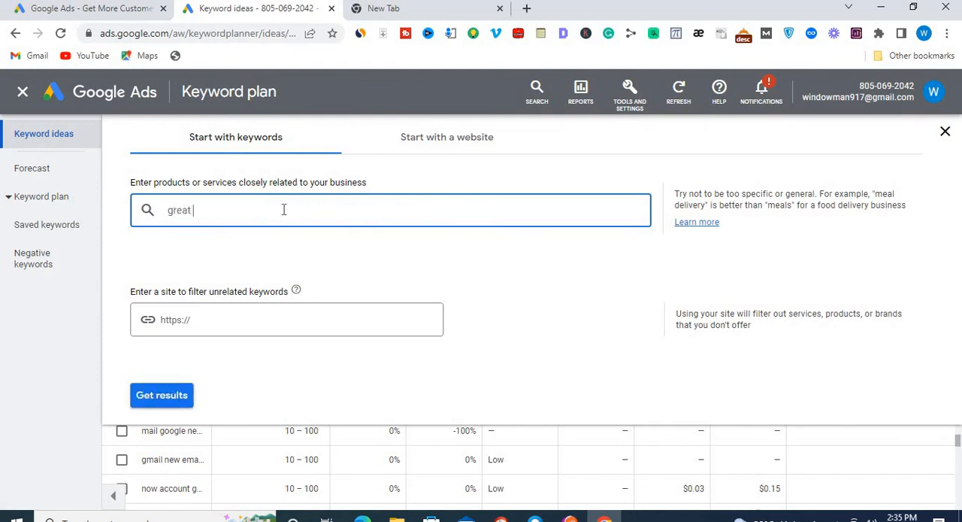
text( new google account)
click(163, 397)
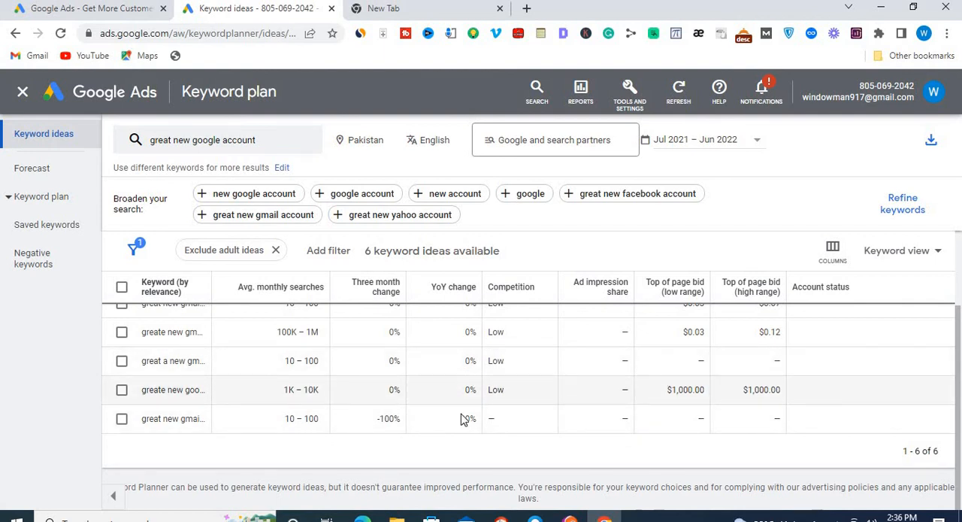
- Select the keyword idea "greate new google account" and clear the old query from the Google search box in the New Tab page
click(121, 391)
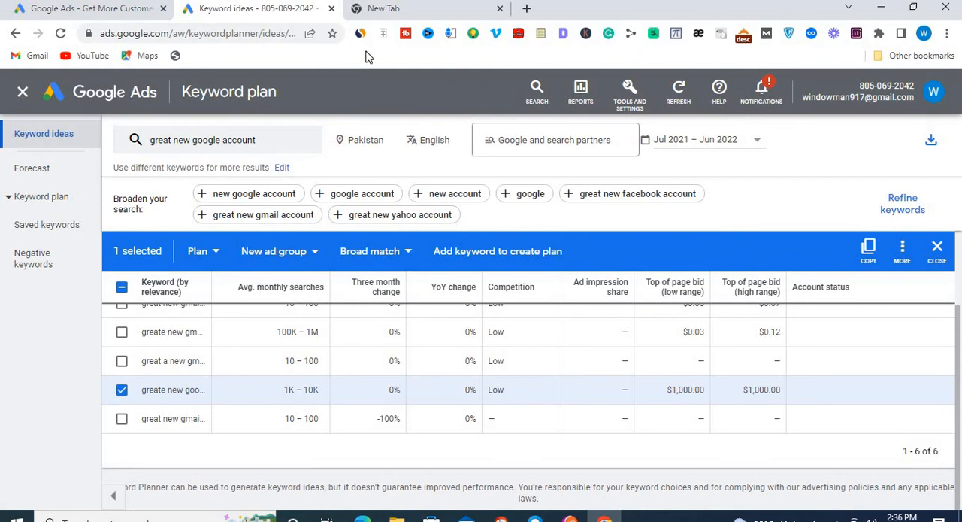
click(406, 9)
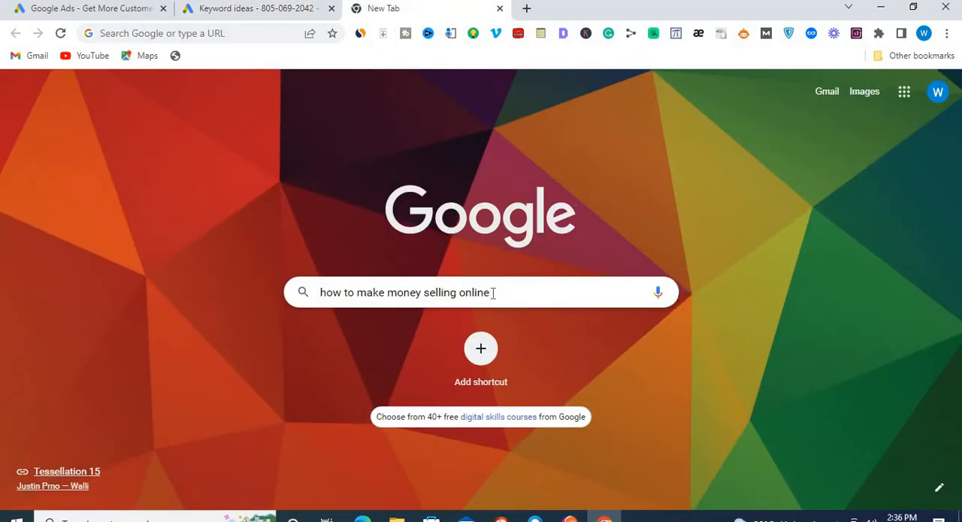
triple_click(493, 293)
click(494, 293)
drag(498, 293, 306, 296)
key(ctrl+c)
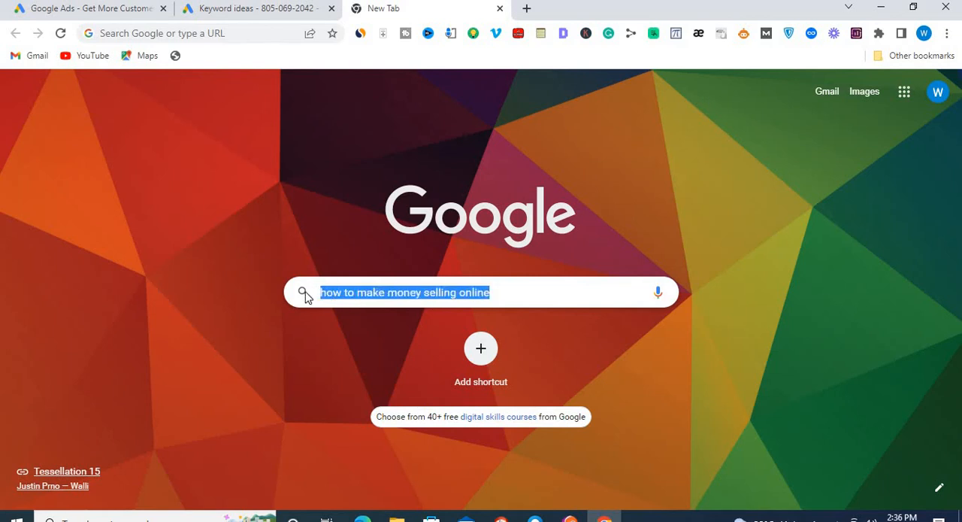
key(BackSpace)
key(ctrl+v)
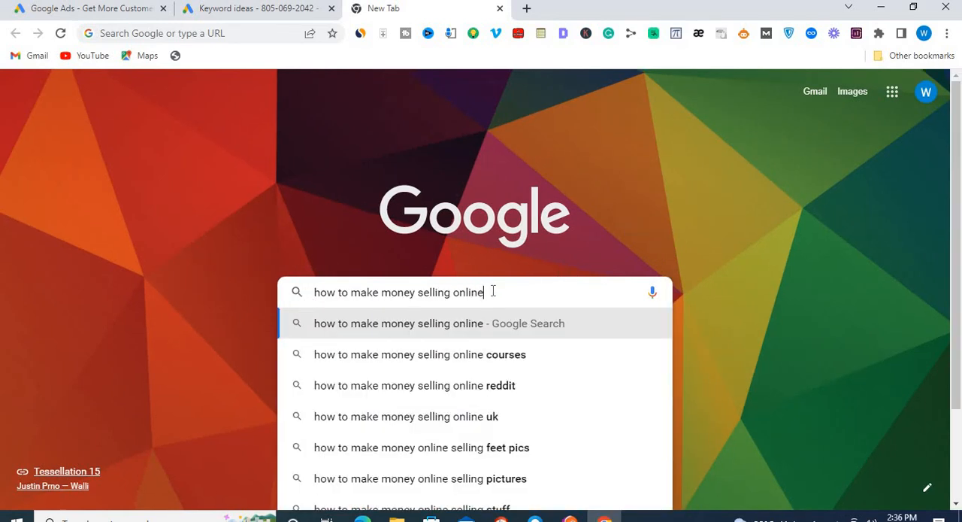
drag(492, 291, 311, 296)
key(ctrl+x)
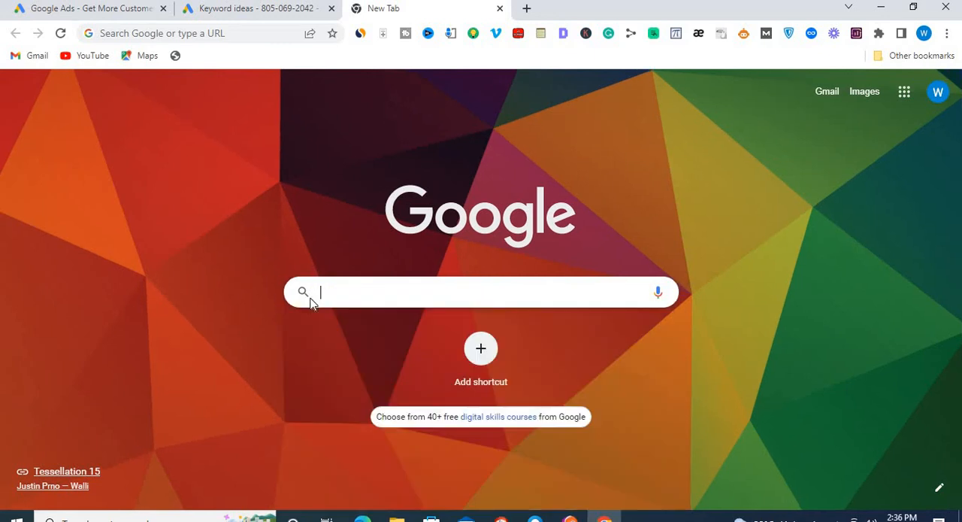
- Copy the selected keyword from the keyword ideas and paste it into the Google search box on the New Tab page
click(278, 13)
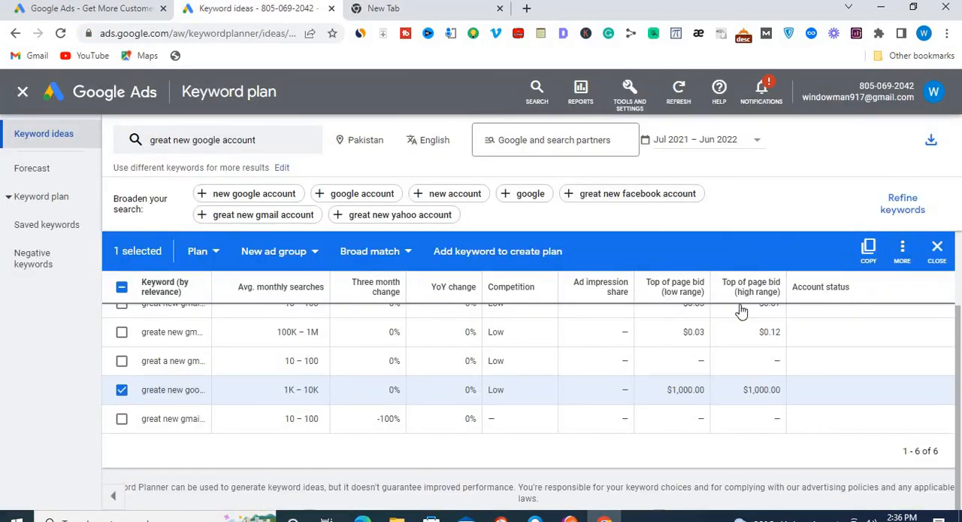
click(869, 248)
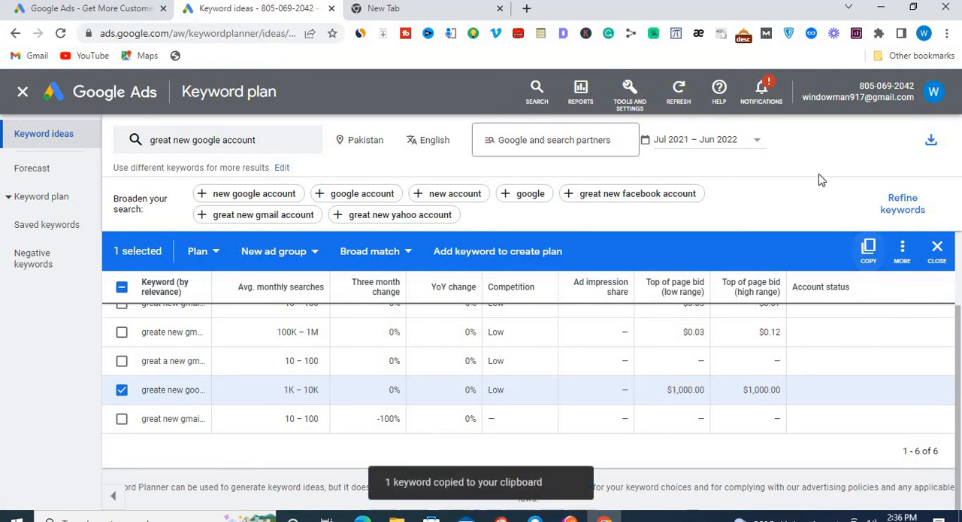
click(430, 11)
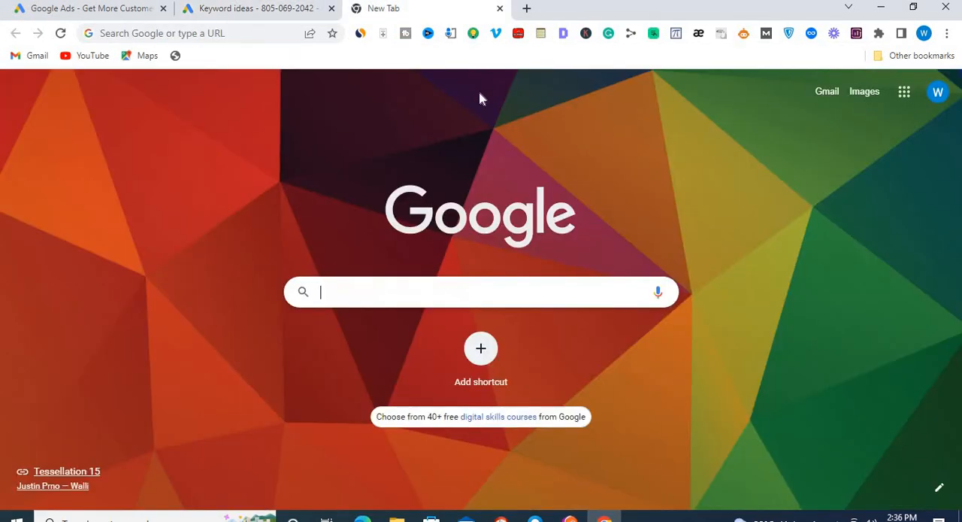
click(424, 299)
key(ctrl+v)
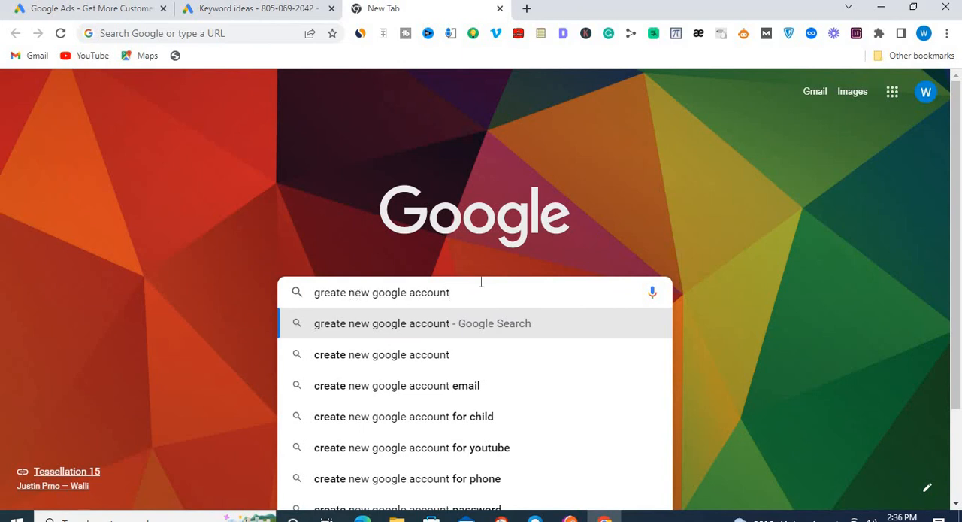
drag(458, 290, 300, 298)
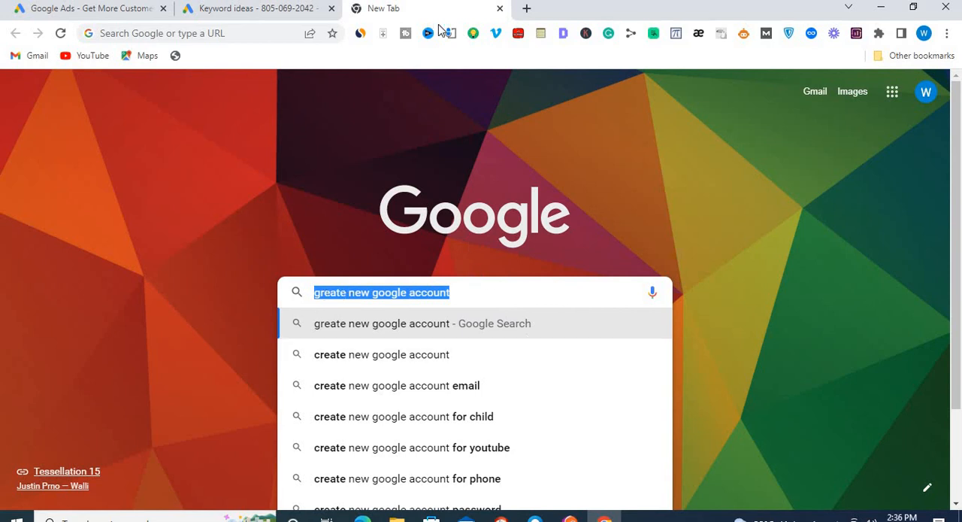
- Return to the keyword ideas for "great new google account" and review their monthly searches, competition and bid ranges
click(281, 11)
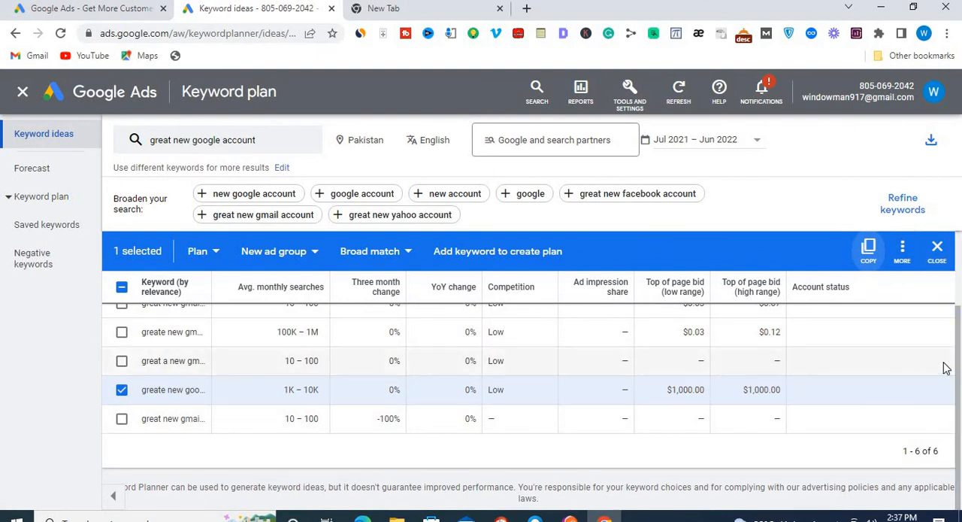
drag(958, 367, 950, 252)
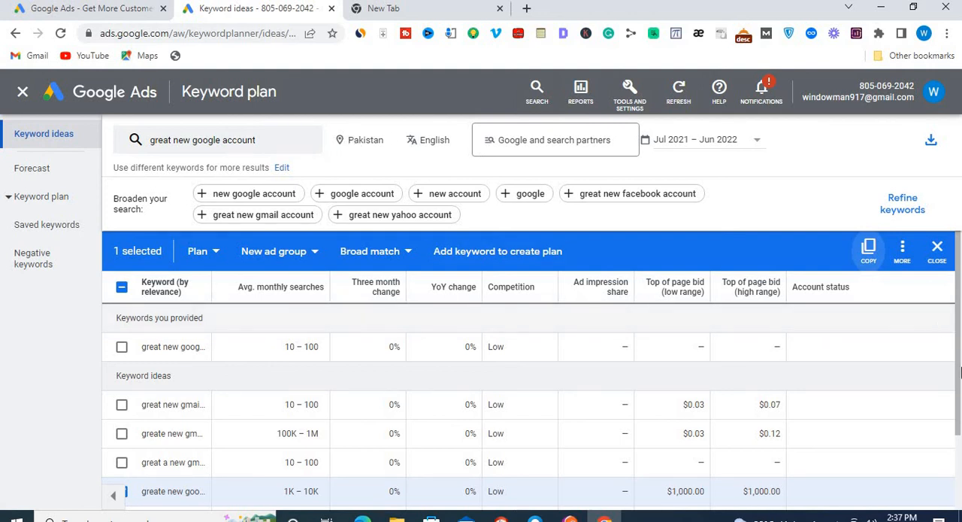
drag(961, 331, 960, 440)
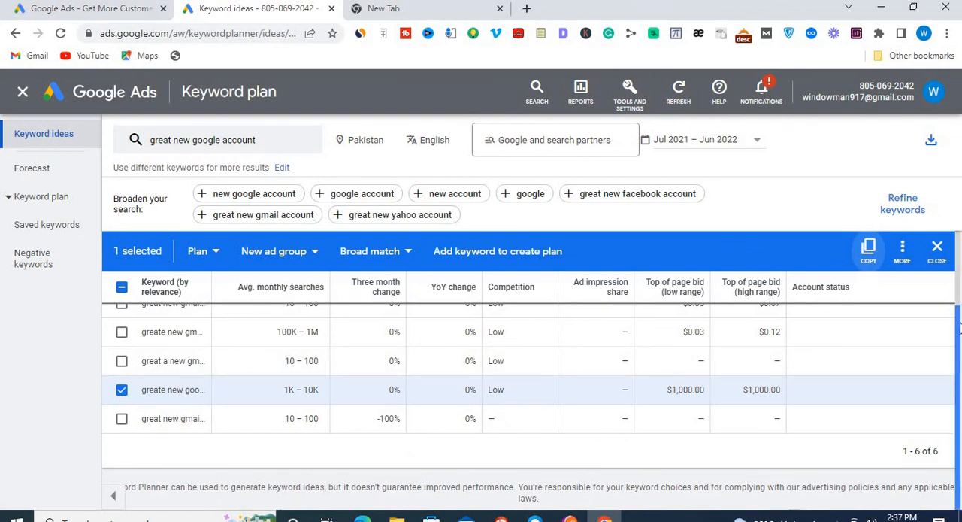
drag(959, 328, 959, 259)
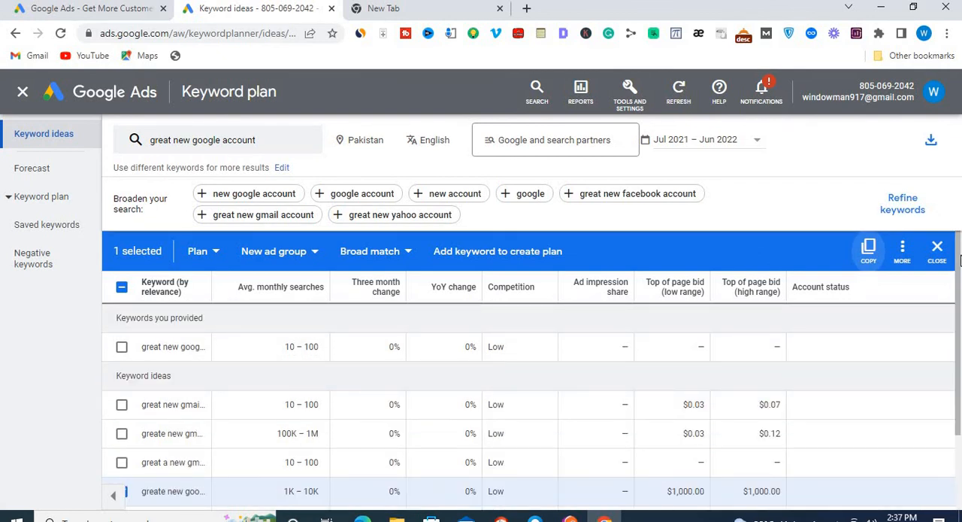